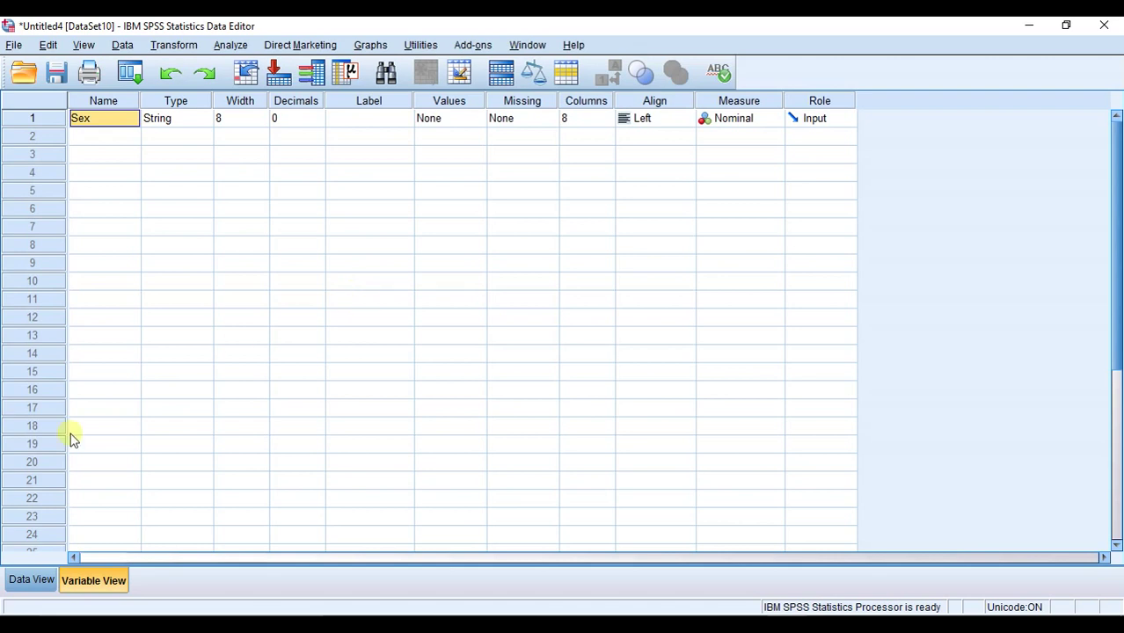
Switch between Data View and Variable View to inspect the string Sex variable and its values.
{"action": "left_click", "coordinate": [46, 584]}
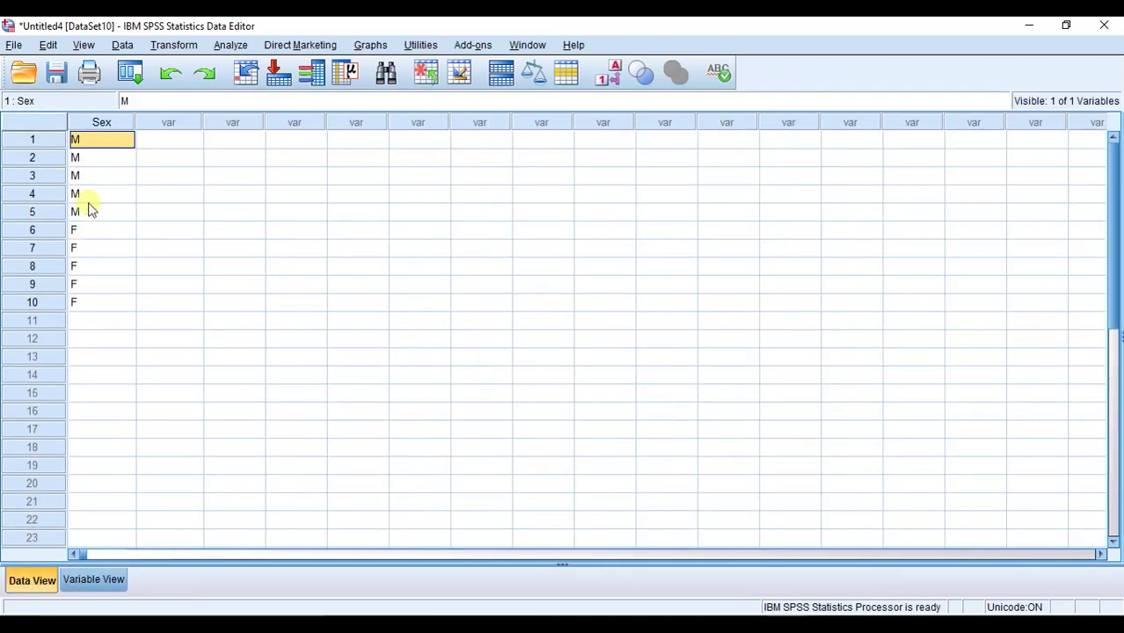
{"action": "left_click", "coordinate": [94, 579]}
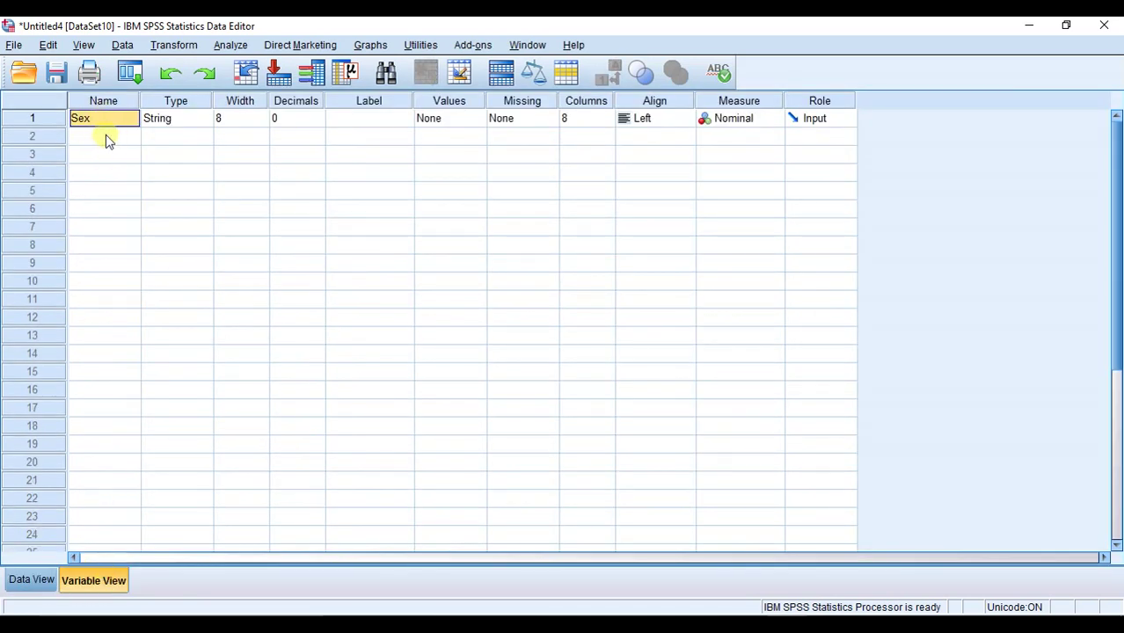
{"action": "left_click", "coordinate": [41, 581]}
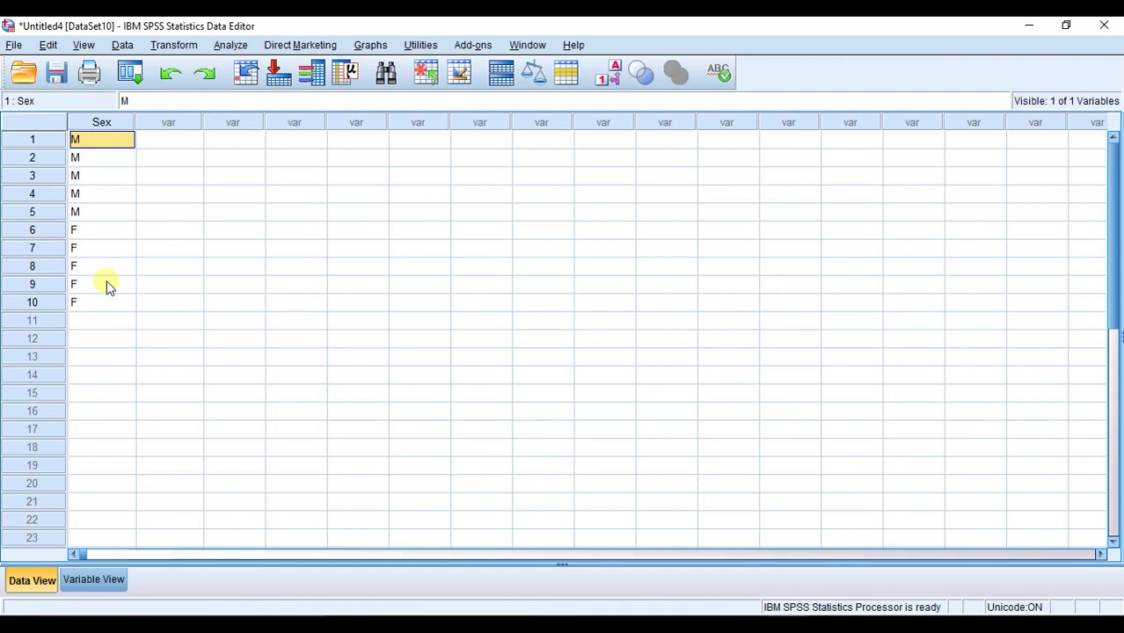
{"action": "left_click", "coordinate": [100, 576]}
{"action": "left_click", "coordinate": [207, 119]}
{"action": "left_click", "coordinate": [207, 121]}
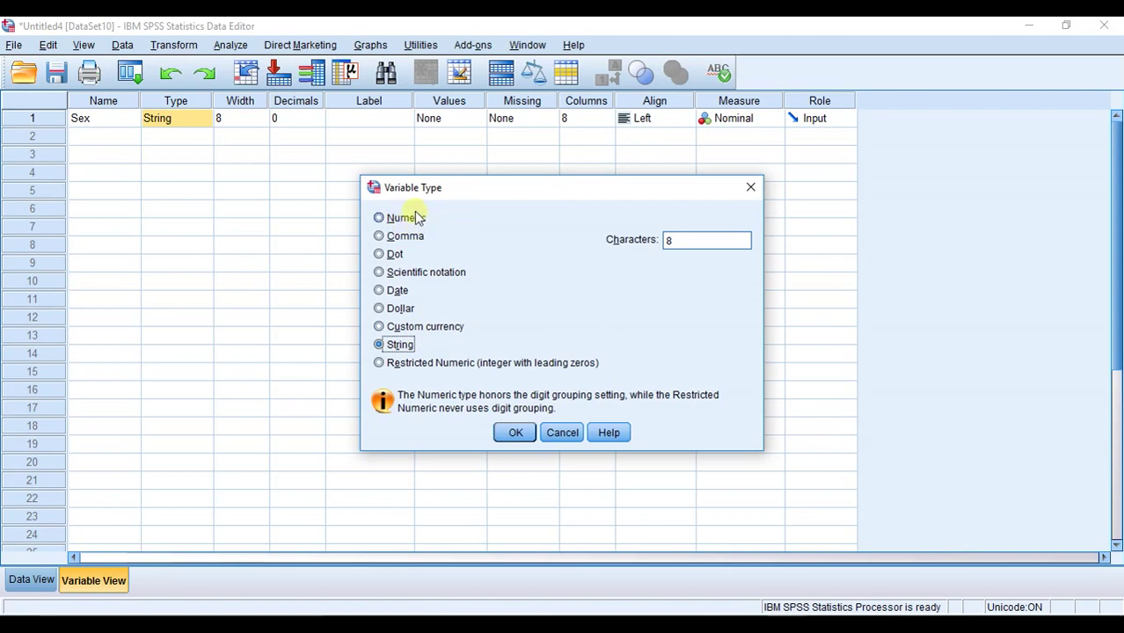
{"action": "left_click", "coordinate": [749, 188]}
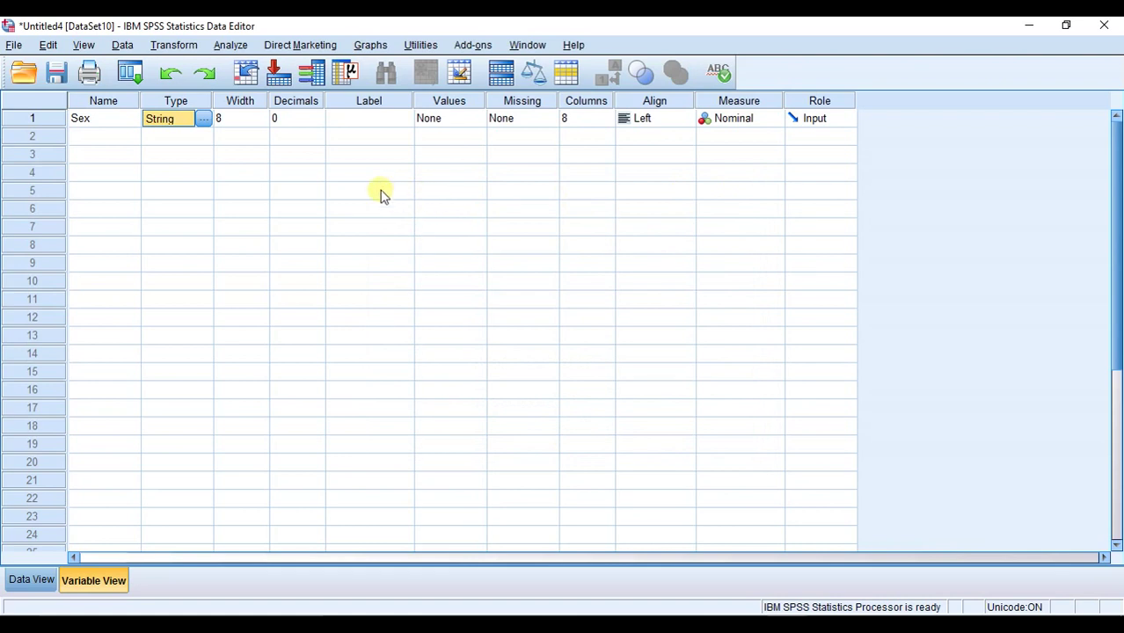
{"action": "left_click", "coordinate": [48, 585]}
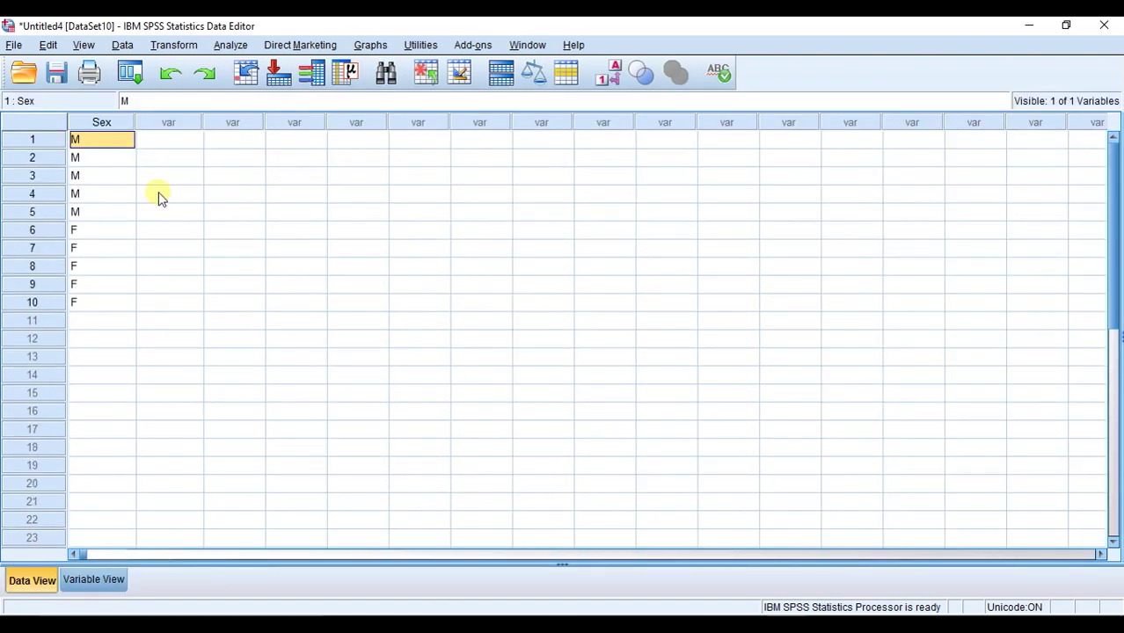
Set up Automatic Recode to map Sex to a new variable named SexAuto.
{"action": "left_click", "coordinate": [181, 49]}
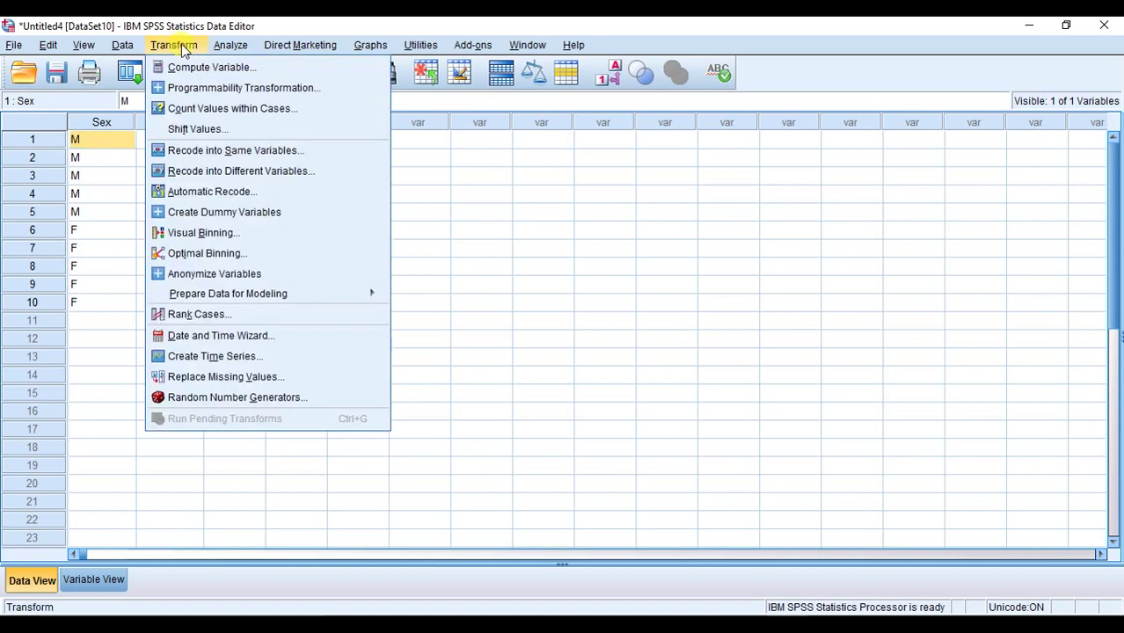
{"action": "left_click", "coordinate": [283, 192]}
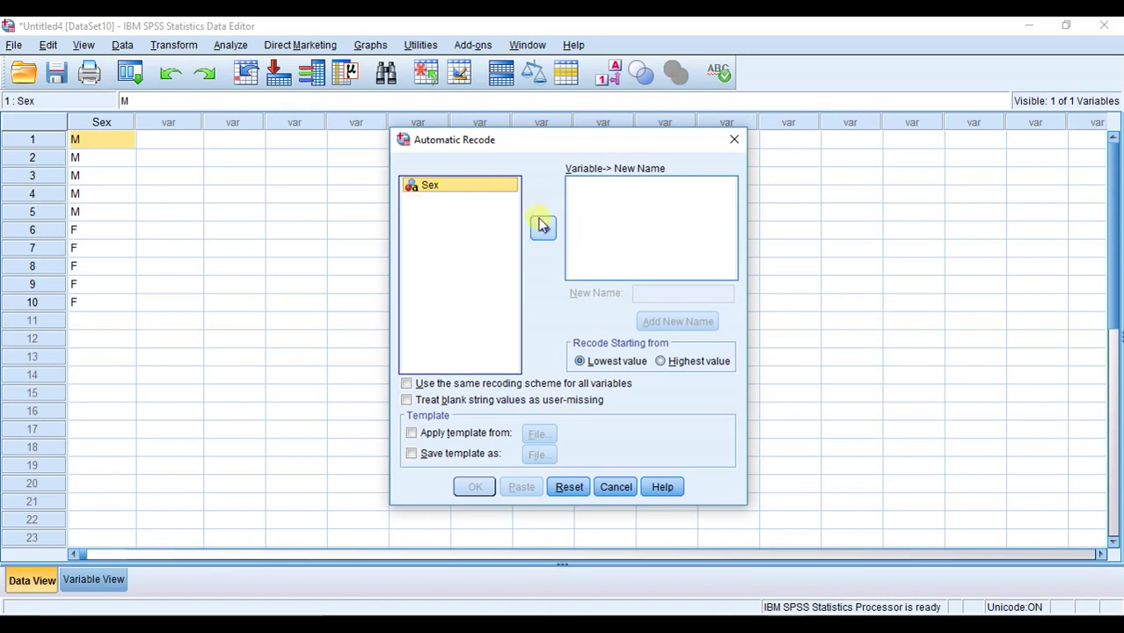
{"action": "left_click", "coordinate": [544, 229]}
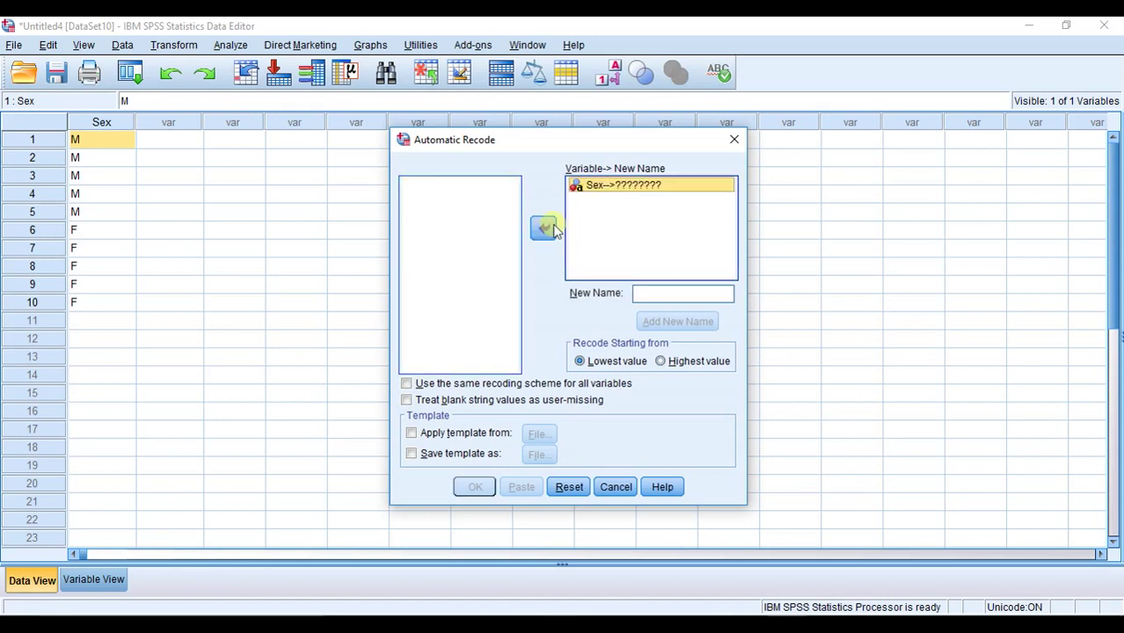
{"action": "left_click", "coordinate": [661, 301]}
{"action": "type", "text": "s"}
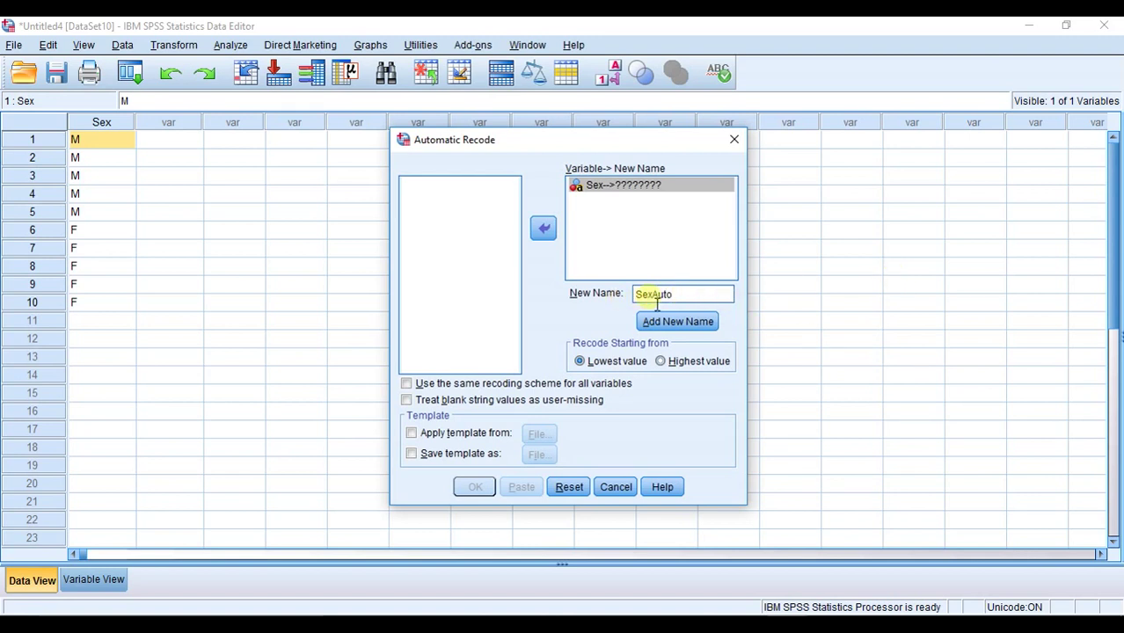
{"action": "left_click", "coordinate": [701, 324]}
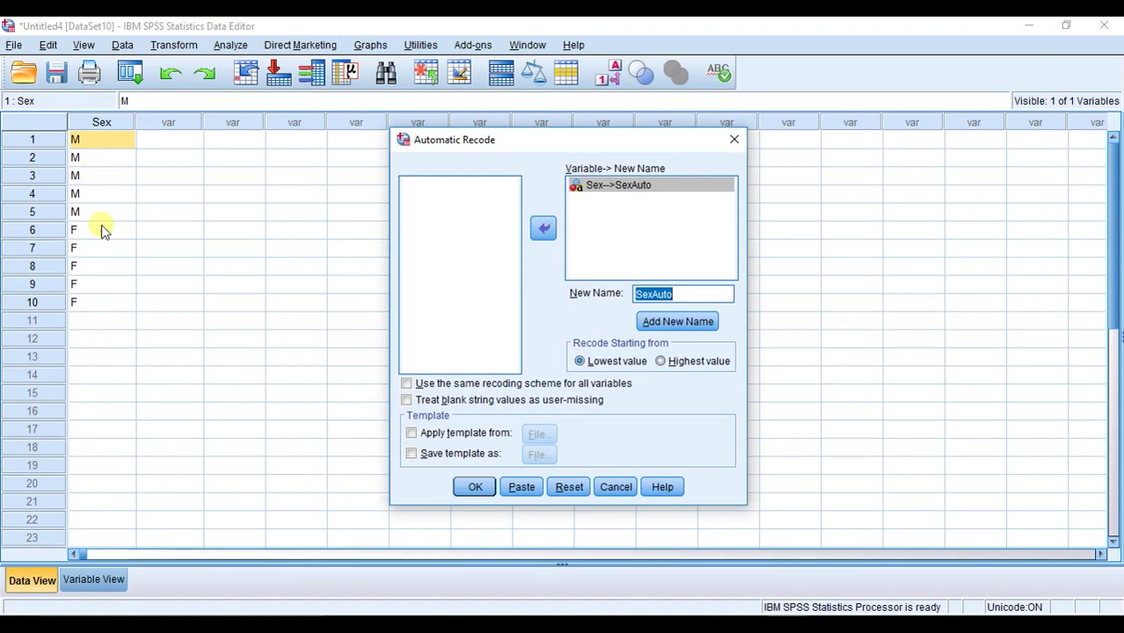
Run the automatic recode and close the output viewer without saving.
{"action": "left_click", "coordinate": [481, 488]}
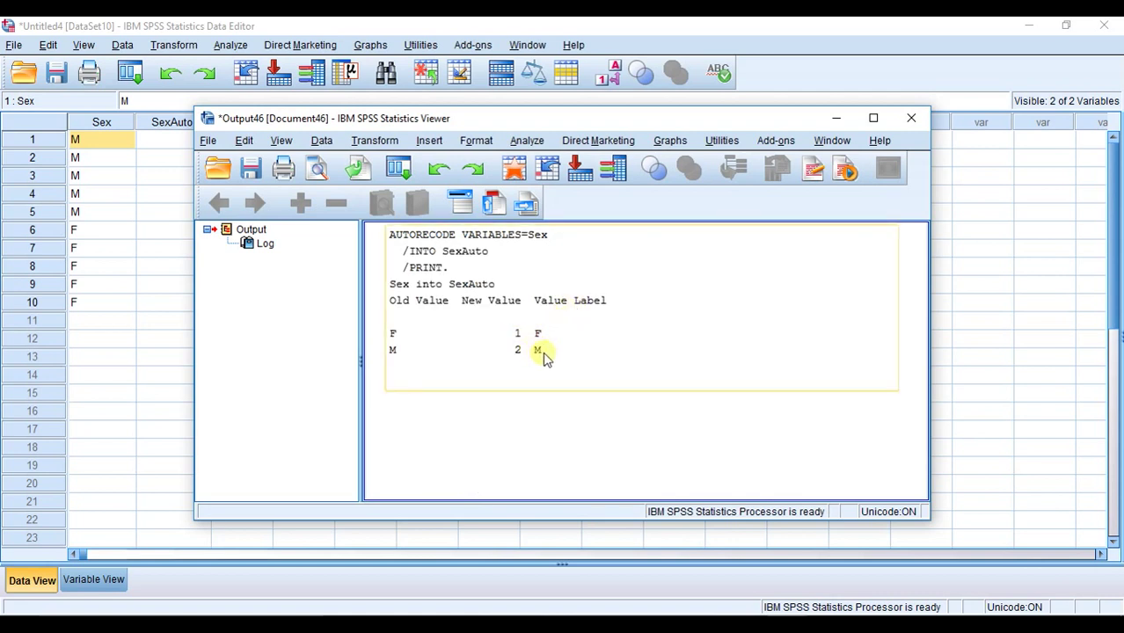
{"action": "left_click", "coordinate": [911, 117]}
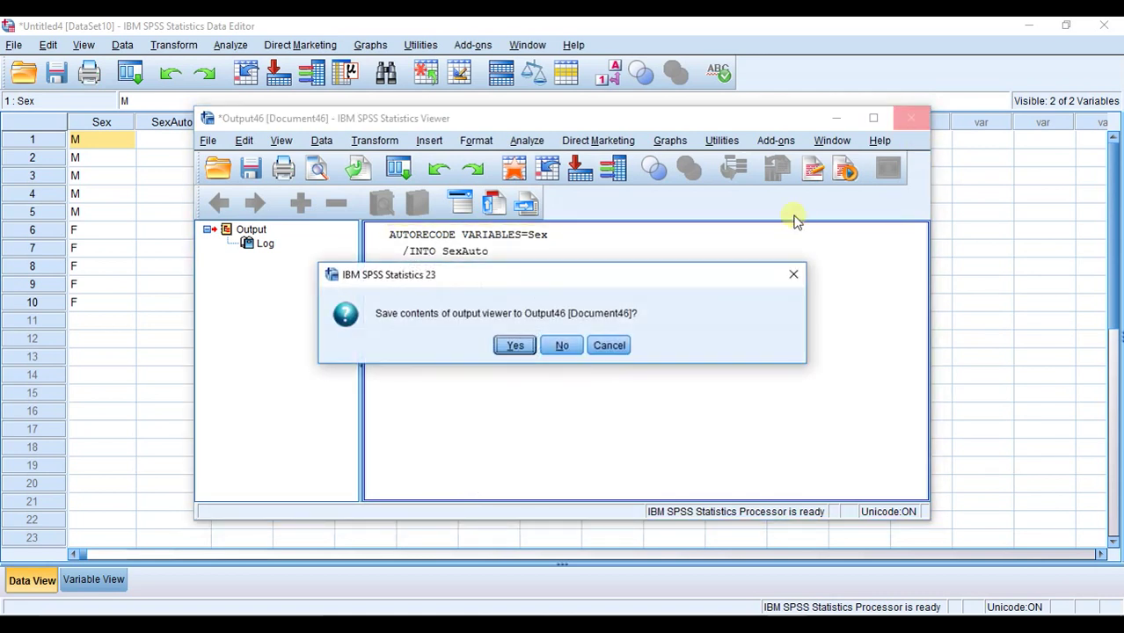
{"action": "left_click", "coordinate": [562, 345]}
{"action": "left_click", "coordinate": [235, 140]}
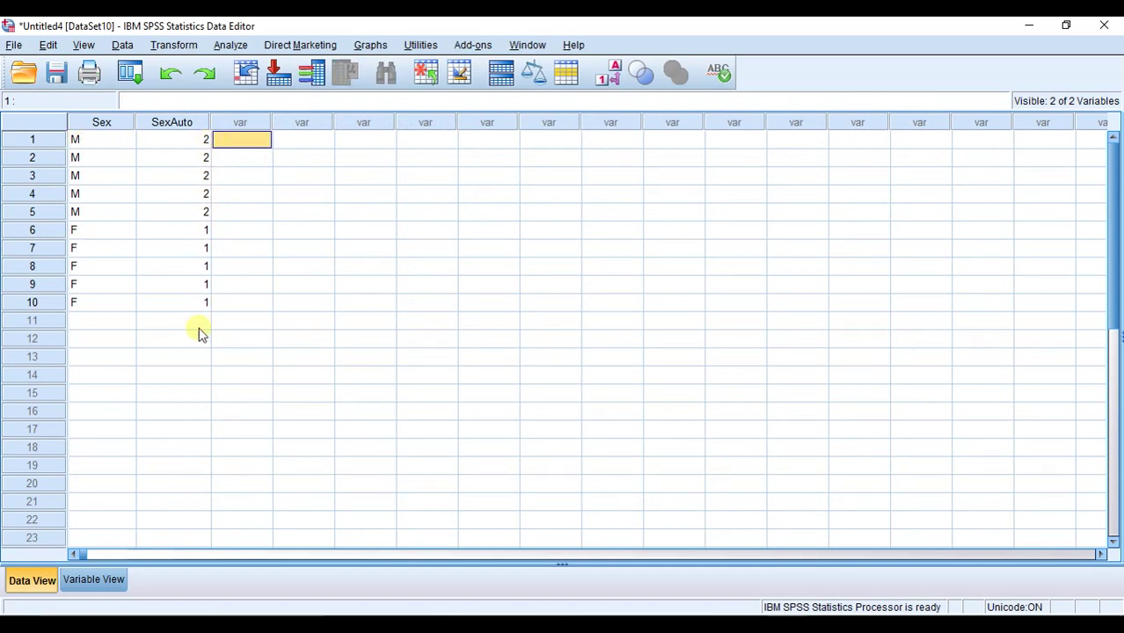
Check SexAuto's value labels in Variable View, then return to Data View.
{"action": "left_click", "coordinate": [94, 580]}
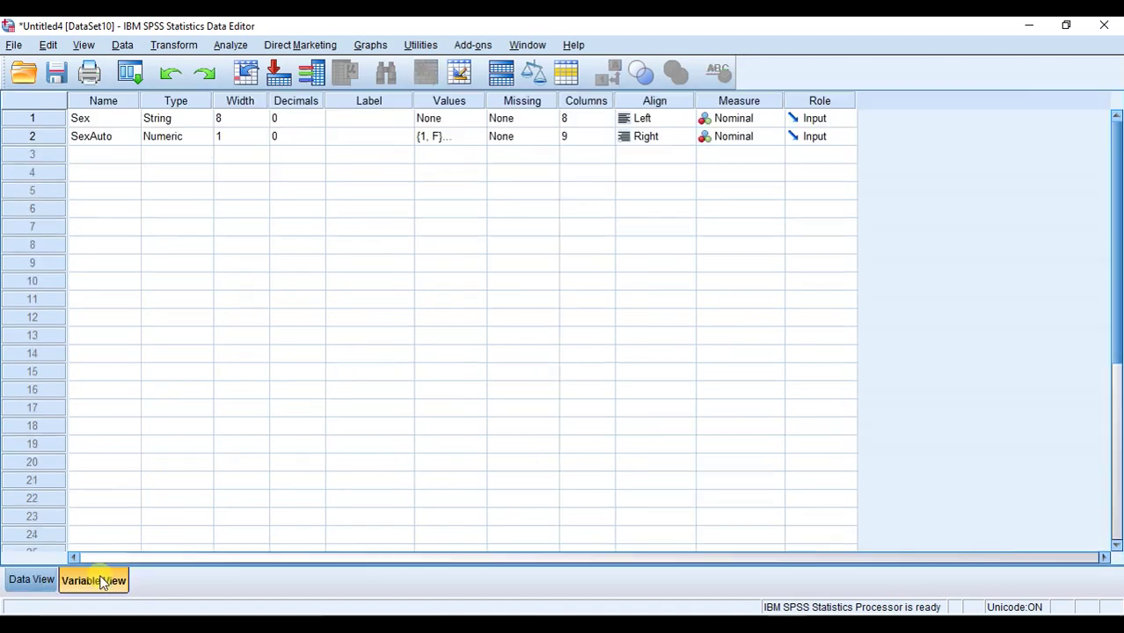
{"action": "double_click", "coordinate": [480, 137]}
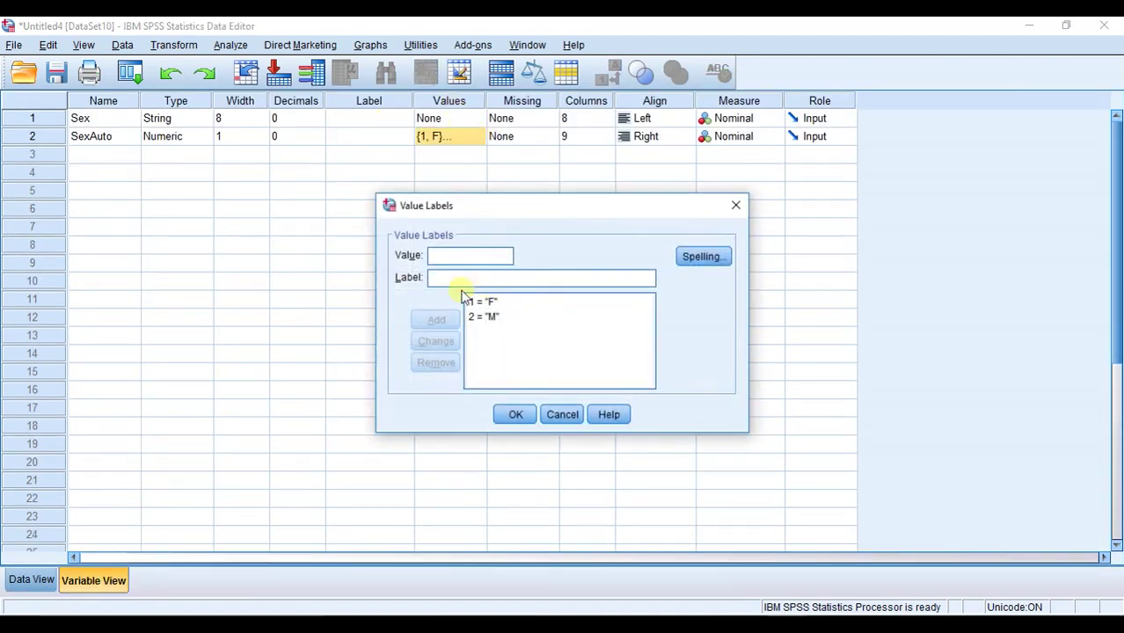
{"action": "left_click", "coordinate": [517, 417]}
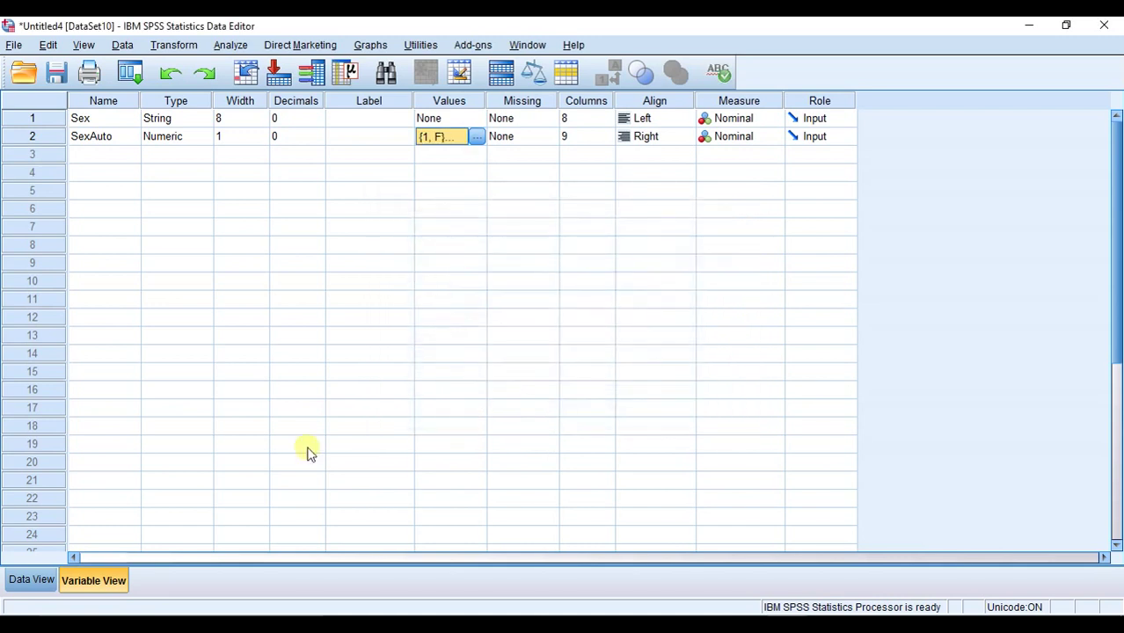
{"action": "left_click", "coordinate": [30, 580]}
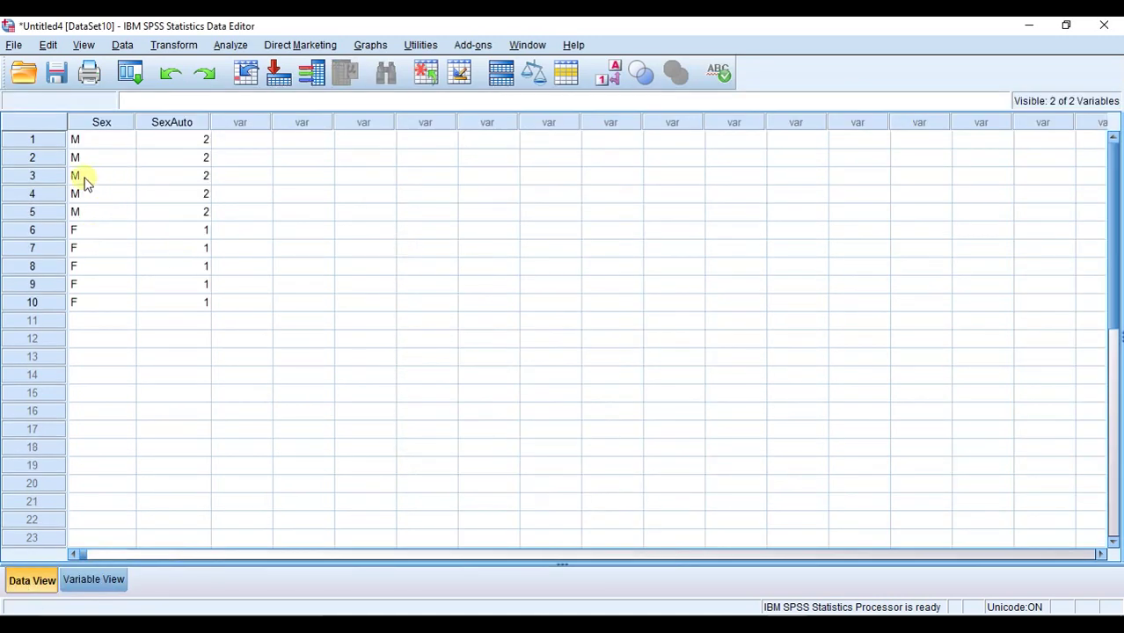
Reset Automatic Recode and recode Sex into SexAuto2 starting from the highest value.
{"action": "left_click", "coordinate": [176, 46]}
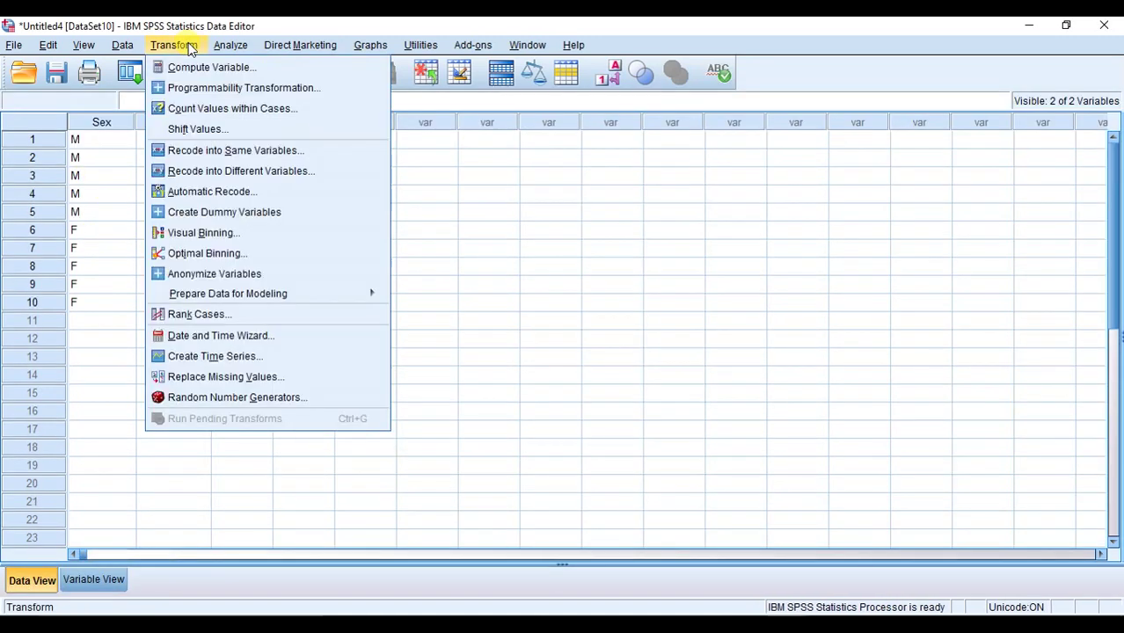
{"action": "left_click", "coordinate": [245, 199]}
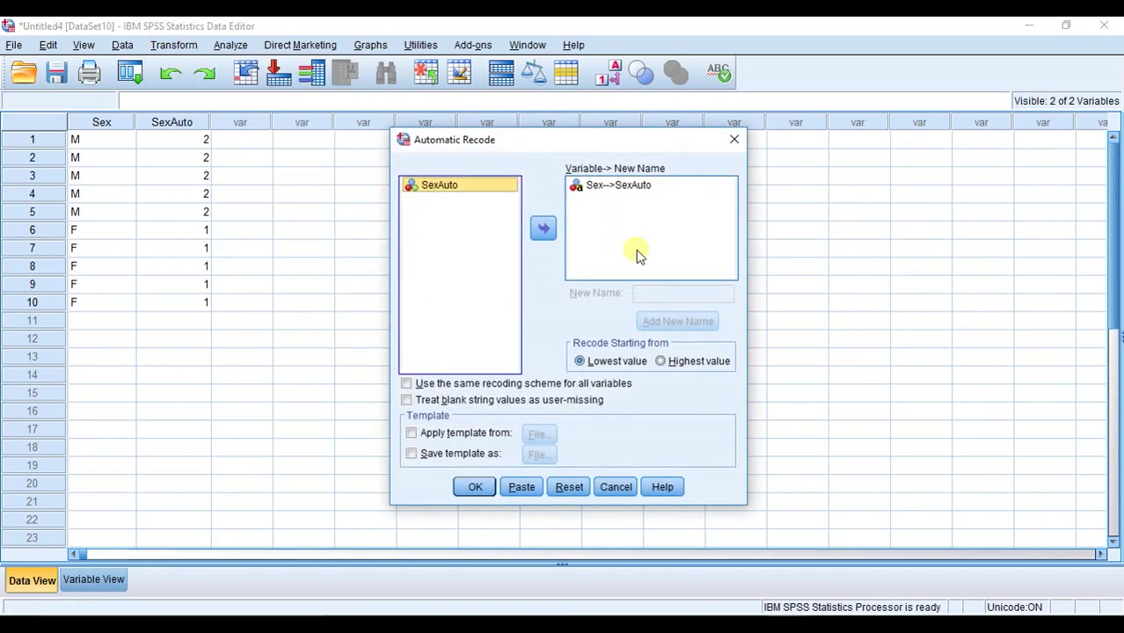
{"action": "left_click", "coordinate": [661, 363]}
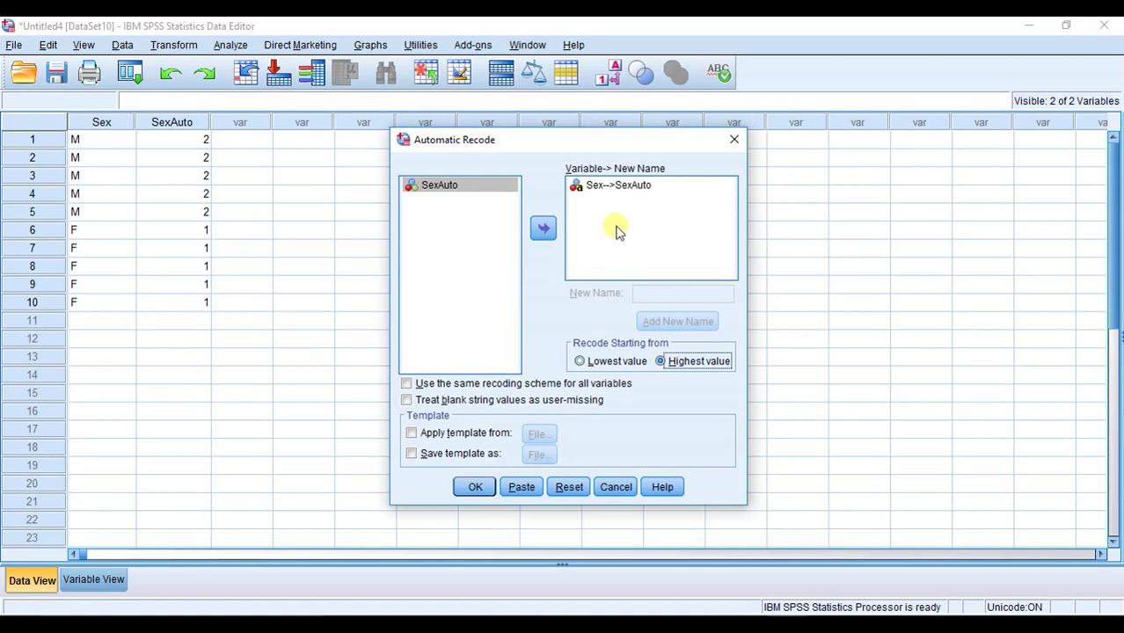
{"action": "left_click", "coordinate": [569, 486]}
{"action": "left_click", "coordinate": [540, 229]}
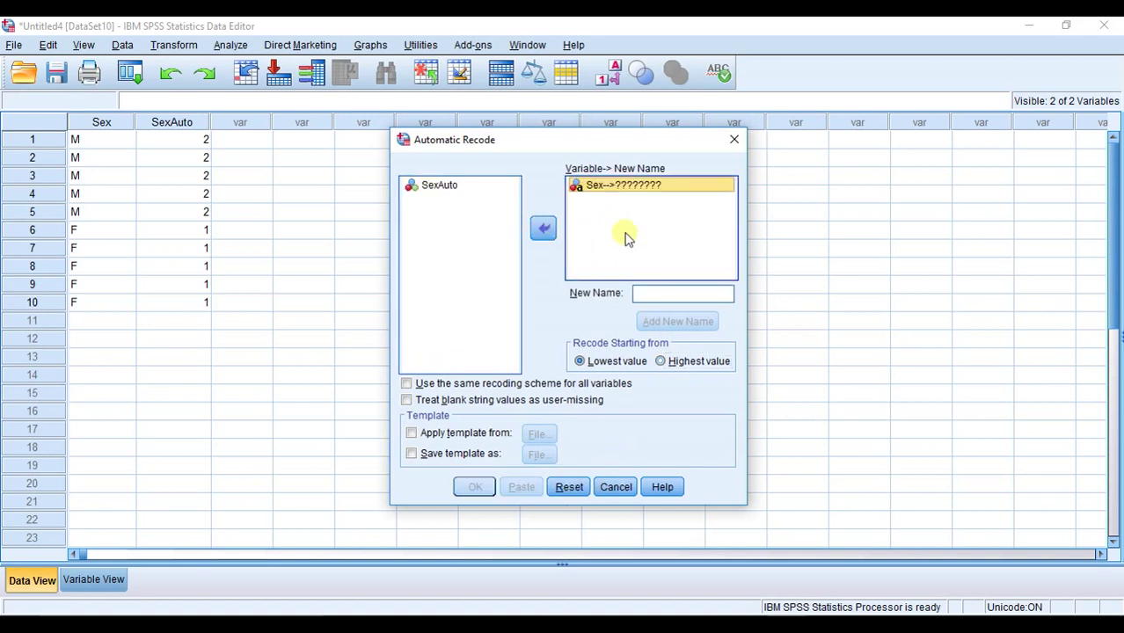
{"action": "left_click", "coordinate": [658, 297]}
{"action": "type", "text": "Se"}
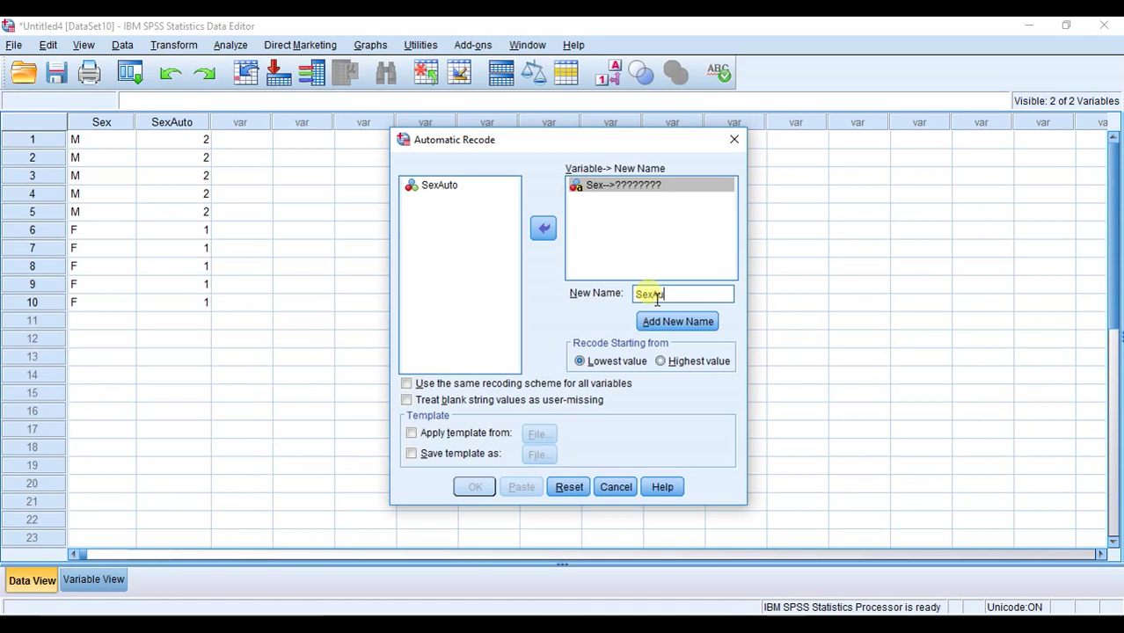
{"action": "type", "text": "xAuto2"}
{"action": "left_click", "coordinate": [682, 322]}
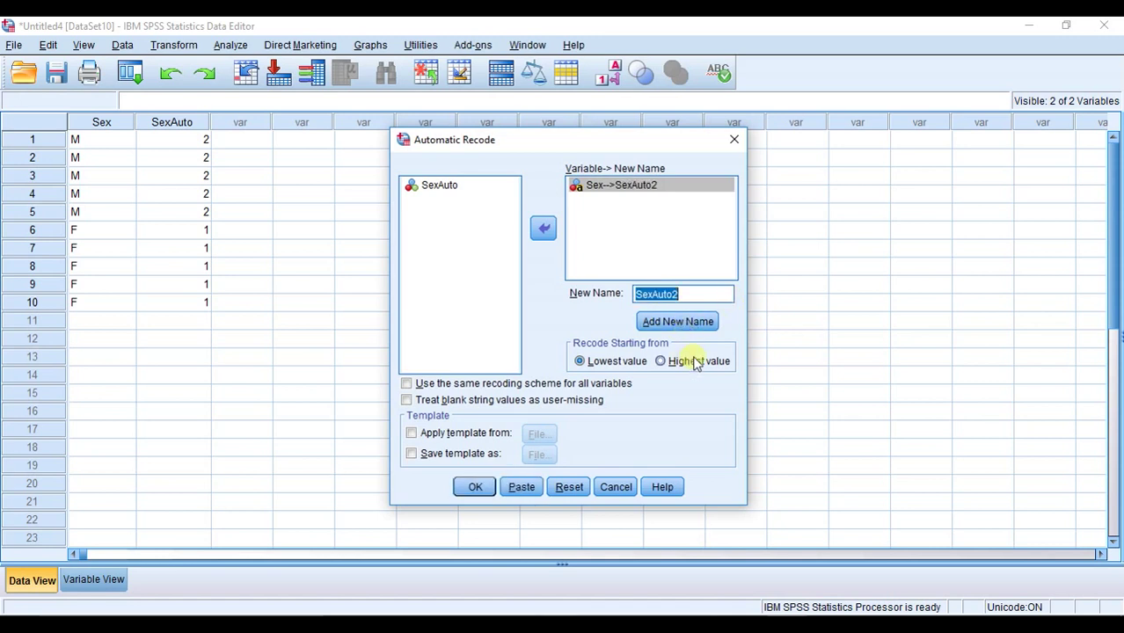
{"action": "left_click", "coordinate": [665, 364]}
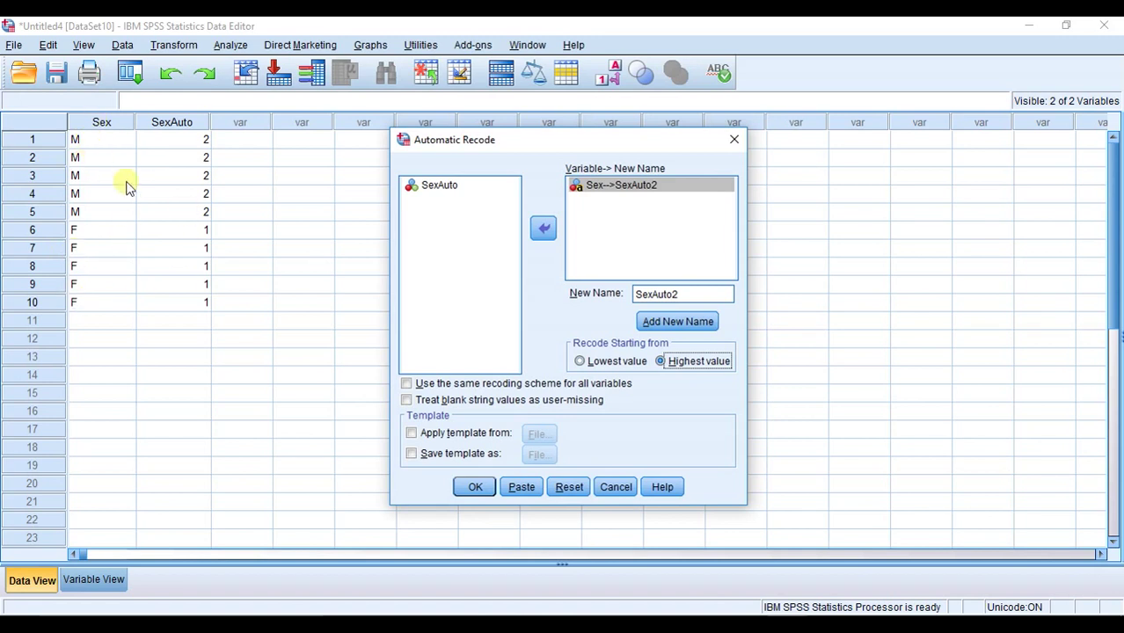
{"action": "left_click", "coordinate": [475, 486]}
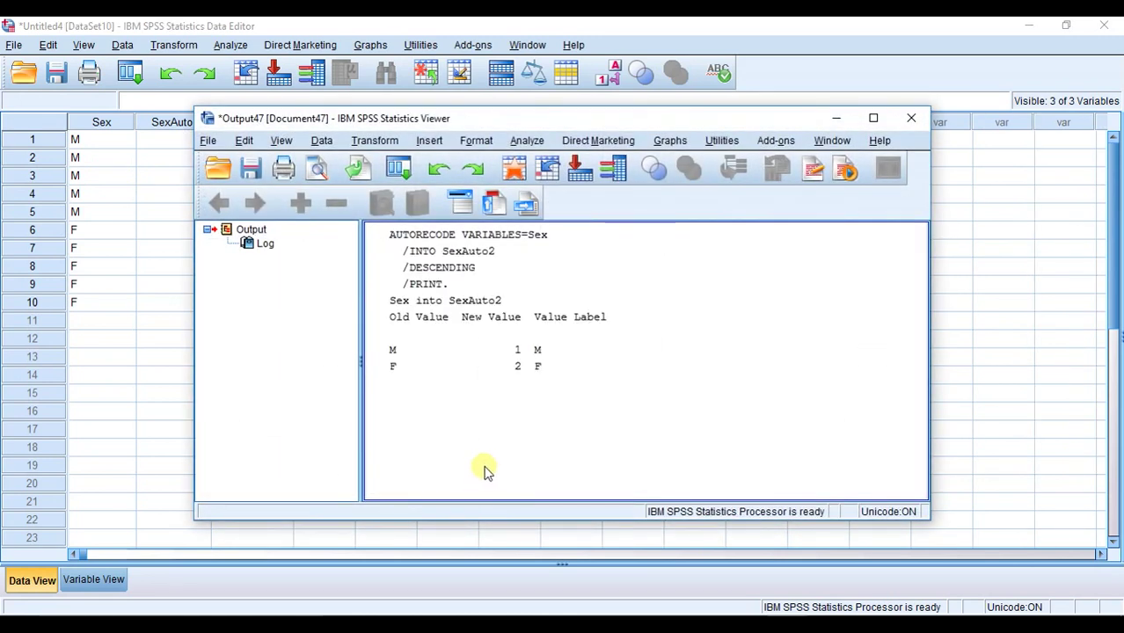
Discard the previous output and map Sex to new output variable SexManual via Recode into Different Variables.
{"action": "left_click", "coordinate": [911, 120]}
{"action": "left_click", "coordinate": [568, 343]}
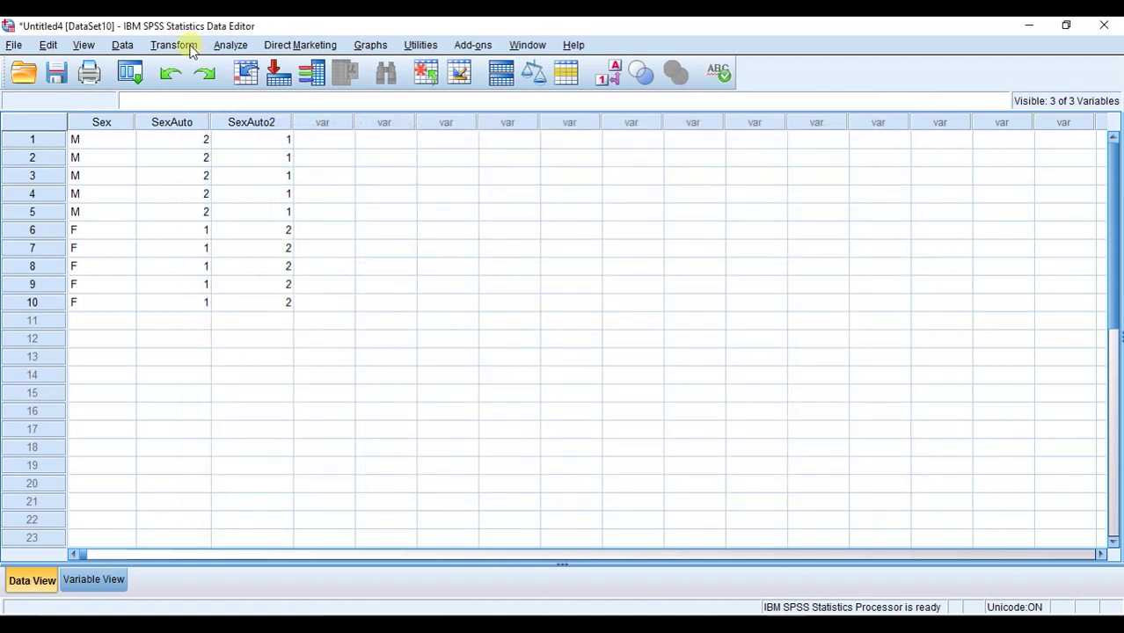
{"action": "left_click", "coordinate": [175, 45]}
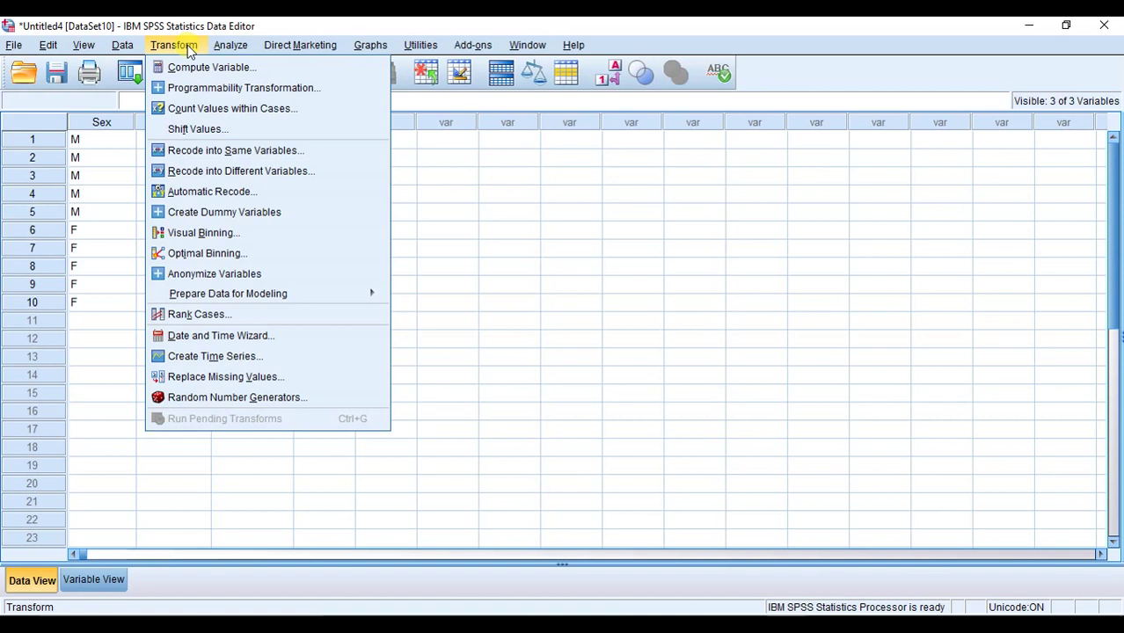
{"action": "left_click", "coordinate": [303, 171]}
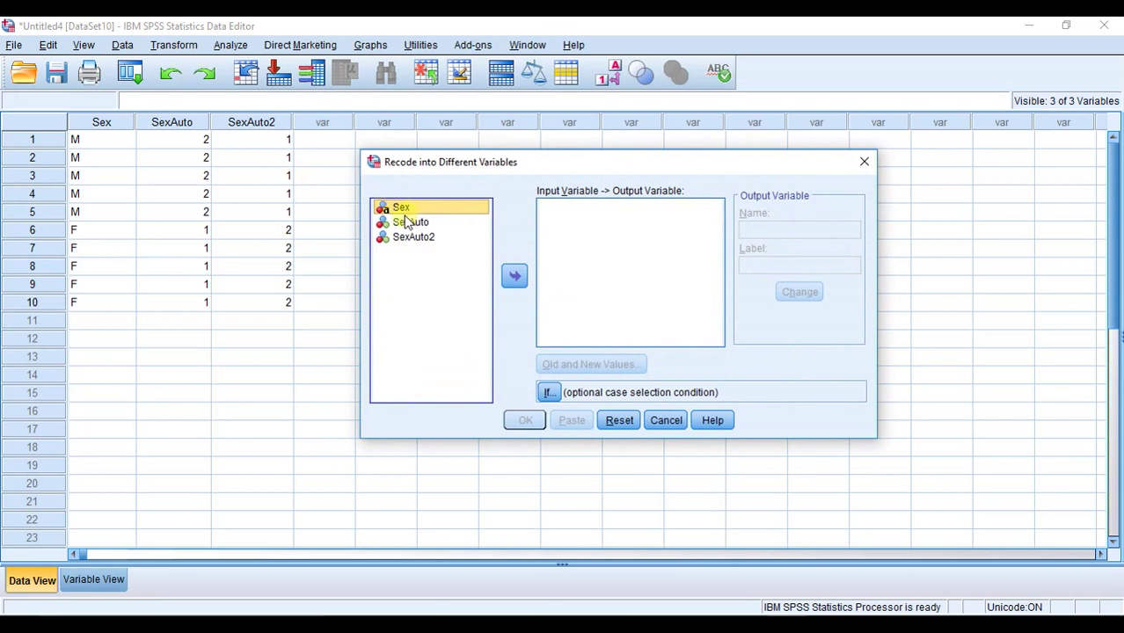
{"action": "left_click", "coordinate": [514, 277]}
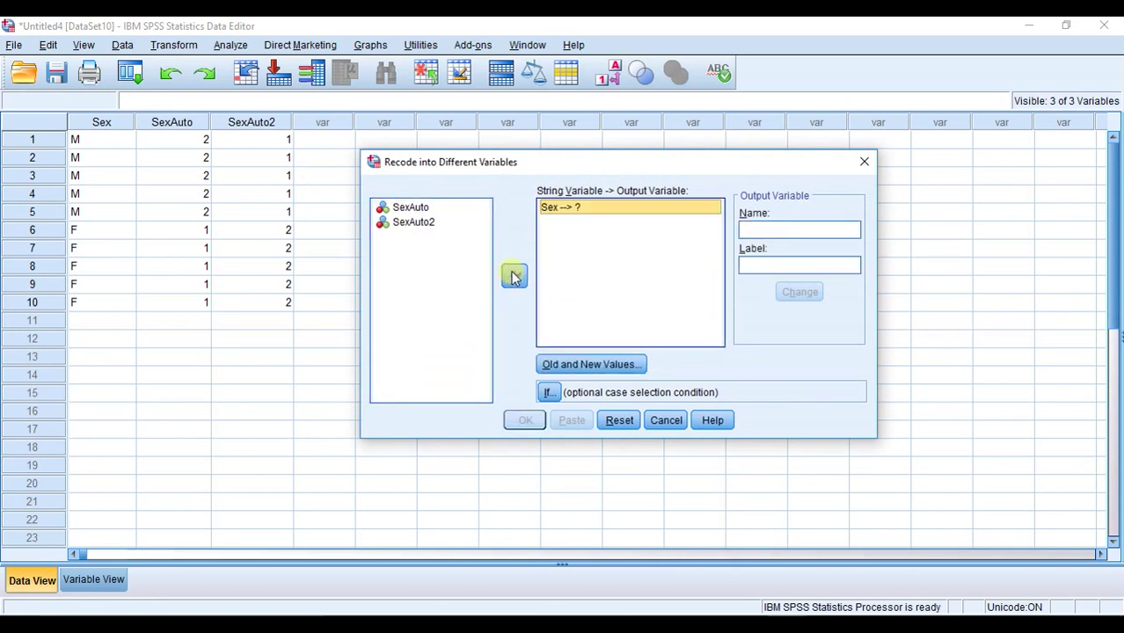
{"action": "left_click", "coordinate": [794, 234]}
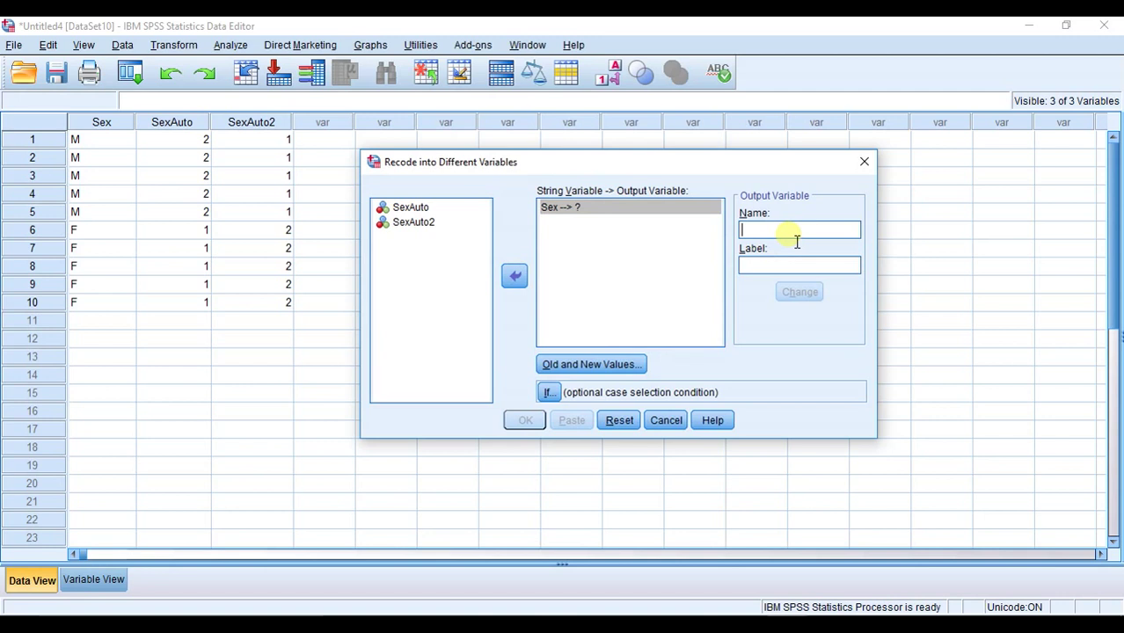
{"action": "type", "text": "SexManual"}
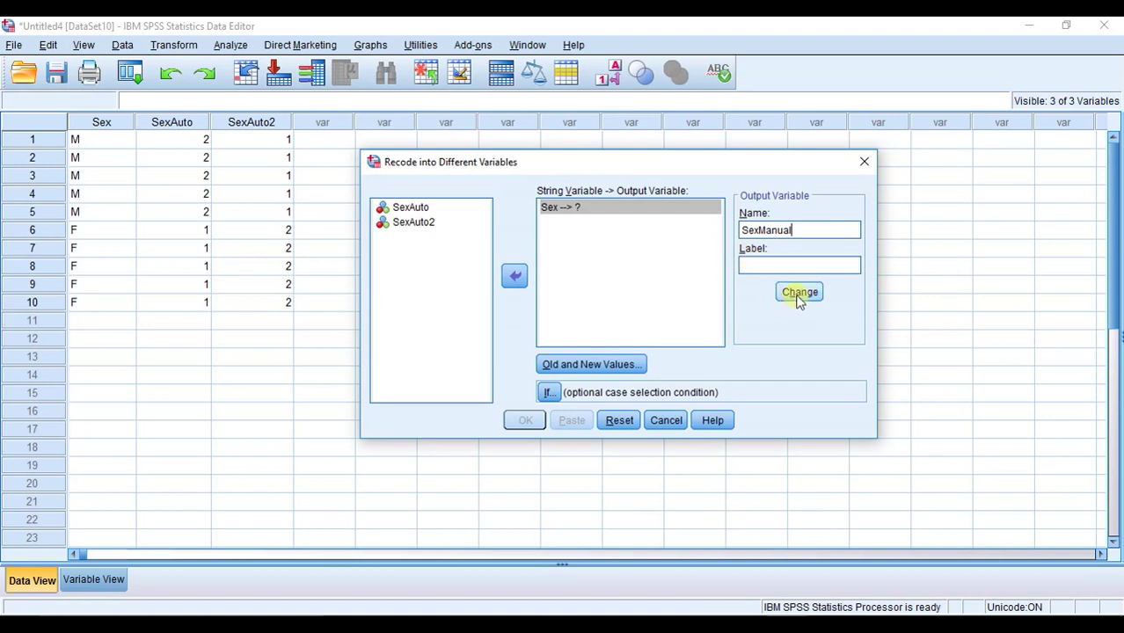
{"action": "left_click", "coordinate": [800, 292]}
Define the recode rules M → 1 and F → 2 for SexManual.
{"action": "left_click", "coordinate": [620, 367]}
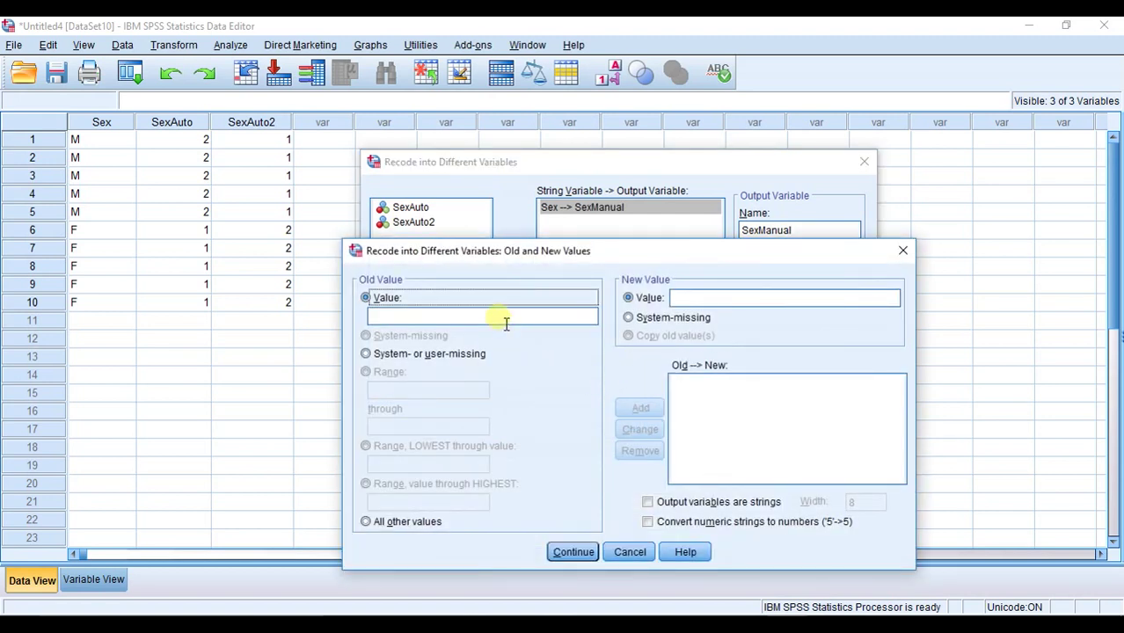
{"action": "left_click", "coordinate": [504, 319]}
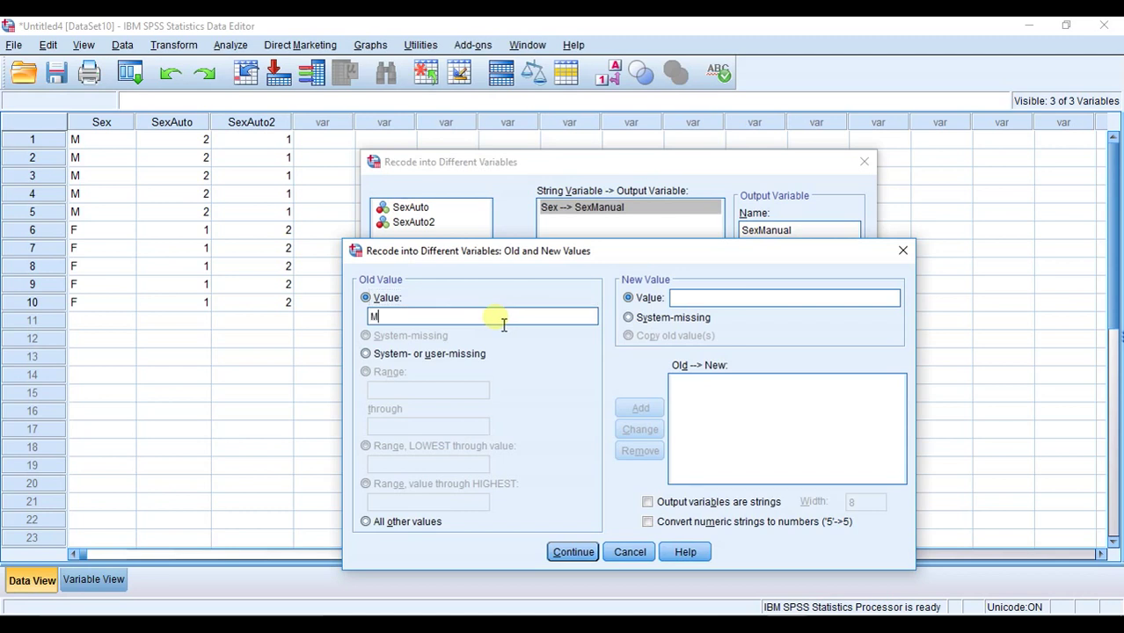
{"action": "left_click", "coordinate": [730, 300]}
{"action": "type", "text": "1"}
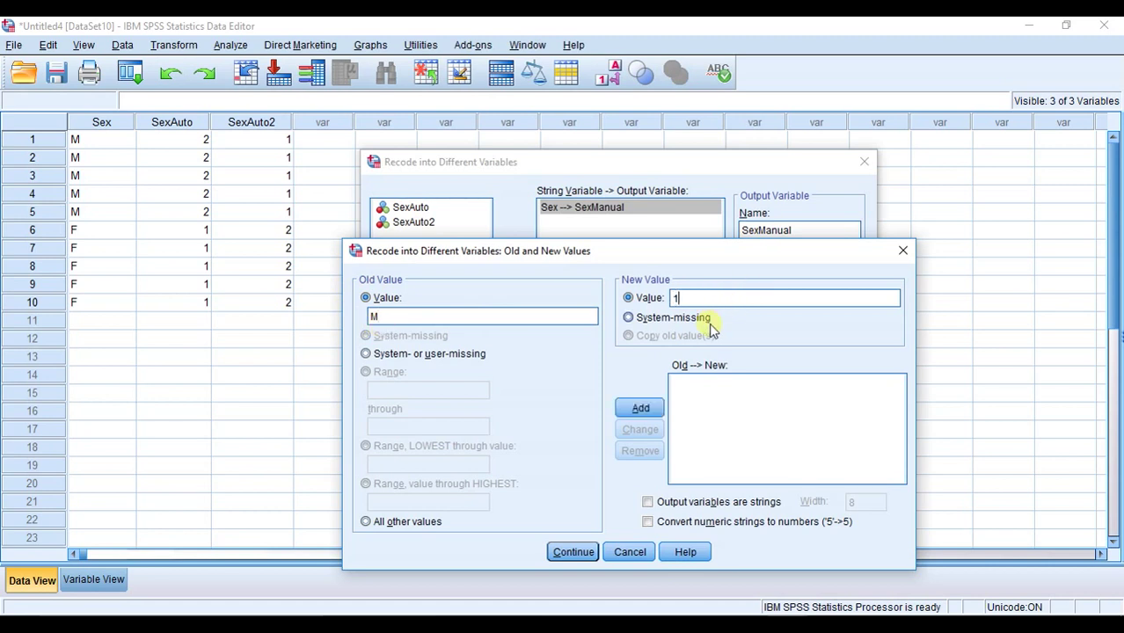
{"action": "left_click", "coordinate": [642, 407]}
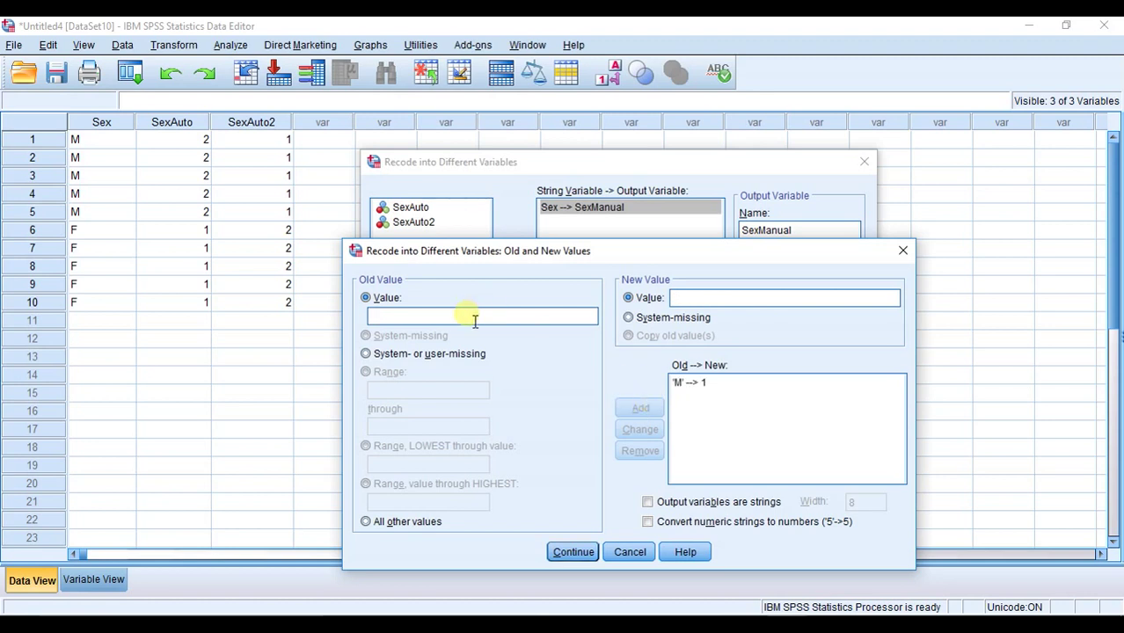
{"action": "left_click", "coordinate": [711, 302]}
{"action": "type", "text": "2"}
{"action": "left_click", "coordinate": [640, 409]}
{"action": "left_click", "coordinate": [581, 553]}
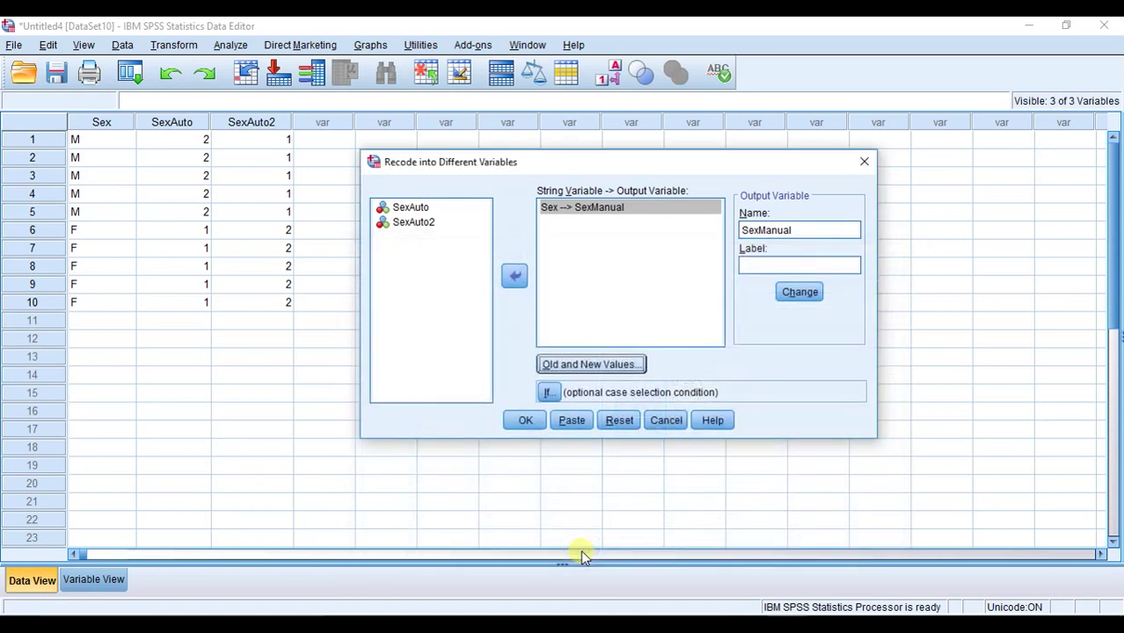
Run the recode into SexManual and discard the output without saving.
{"action": "left_click", "coordinate": [526, 422]}
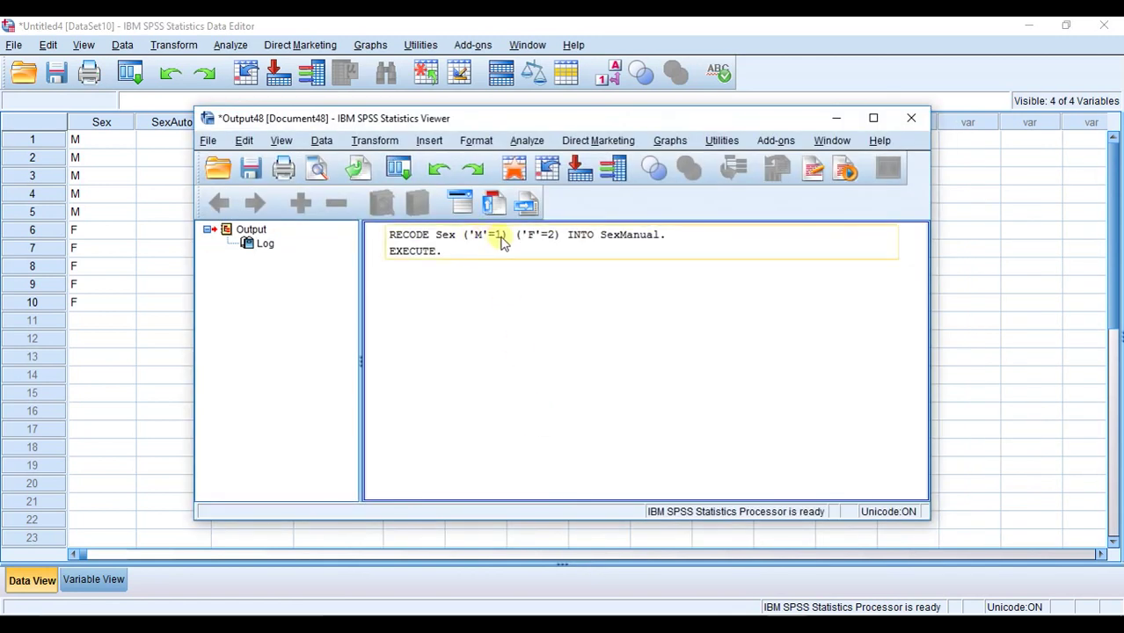
{"action": "left_click", "coordinate": [913, 120]}
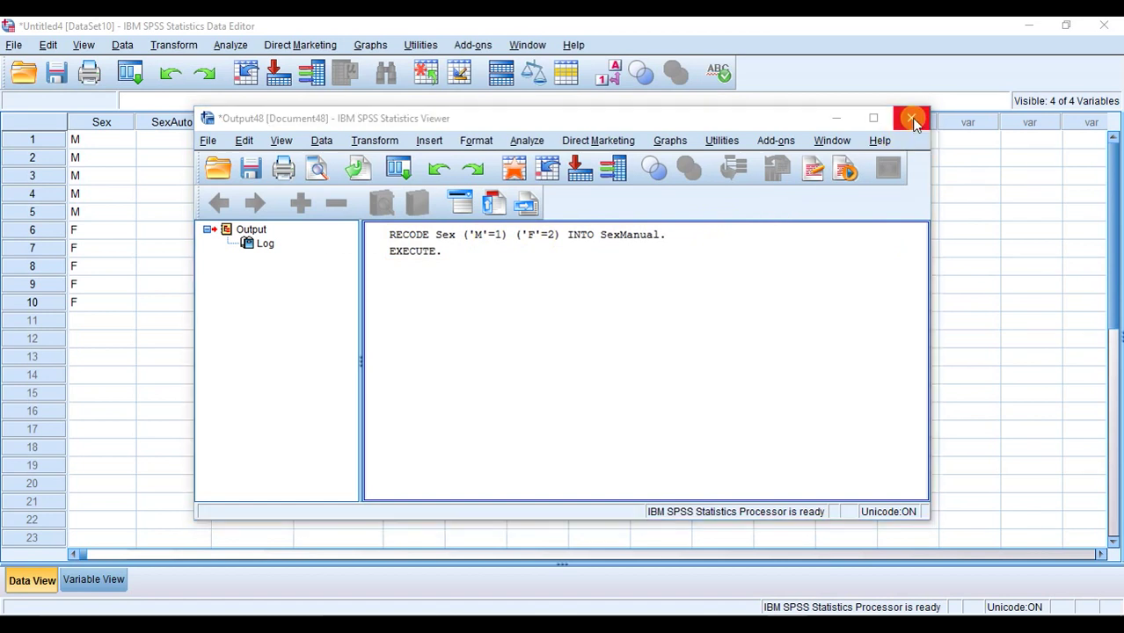
{"action": "left_click", "coordinate": [563, 343]}
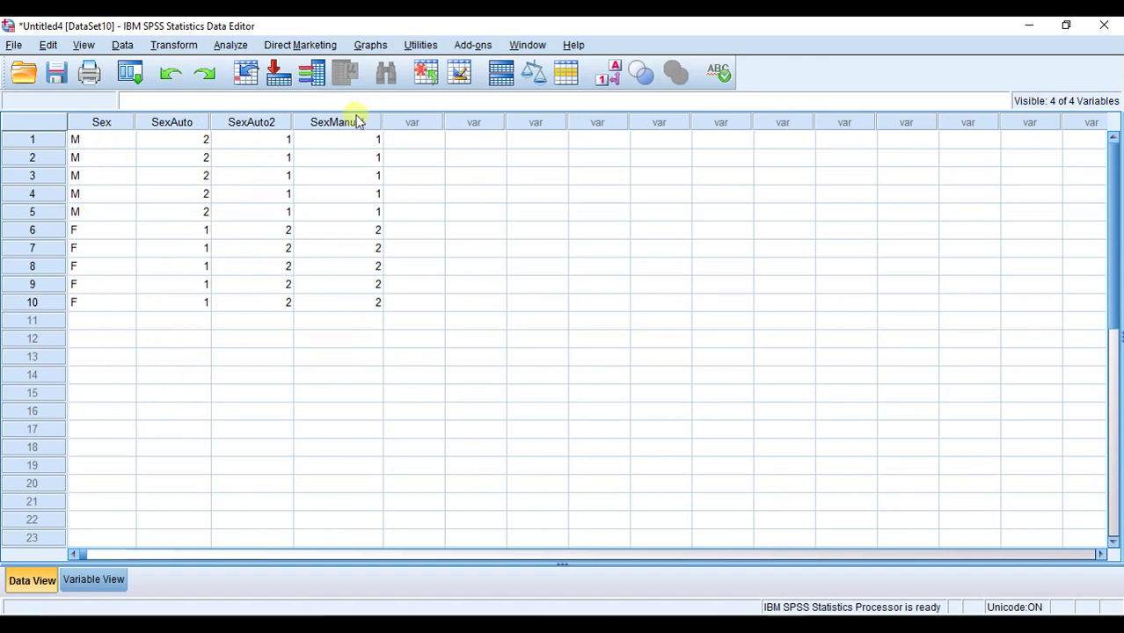
Give SexManual the value labels 1 = male and 2 = female.
{"action": "left_click", "coordinate": [91, 582]}
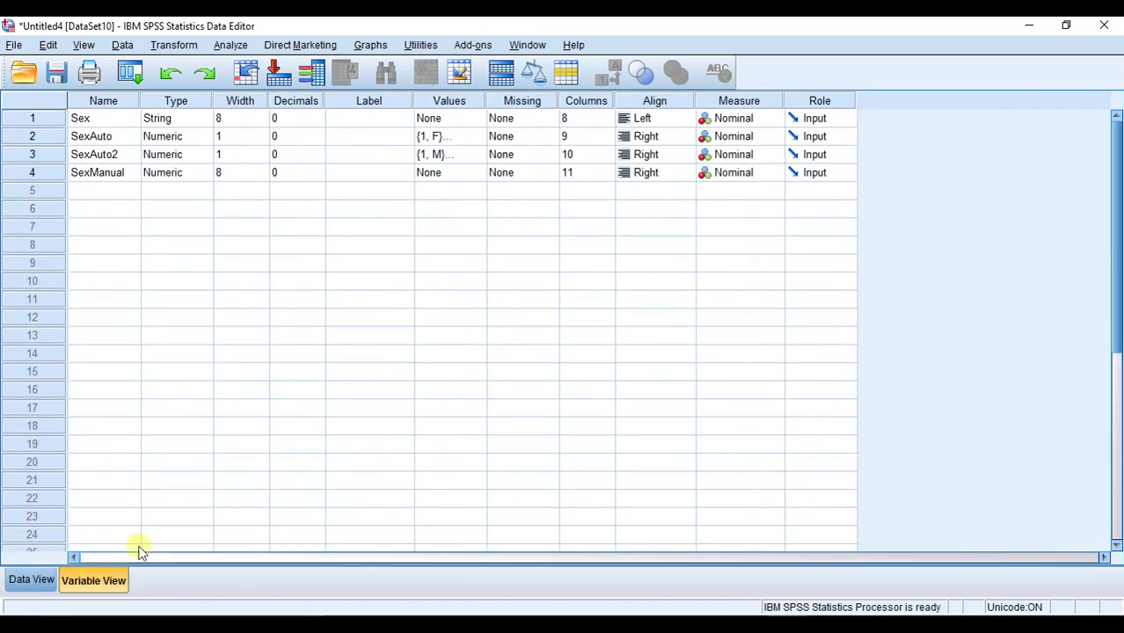
{"action": "left_click", "coordinate": [448, 174]}
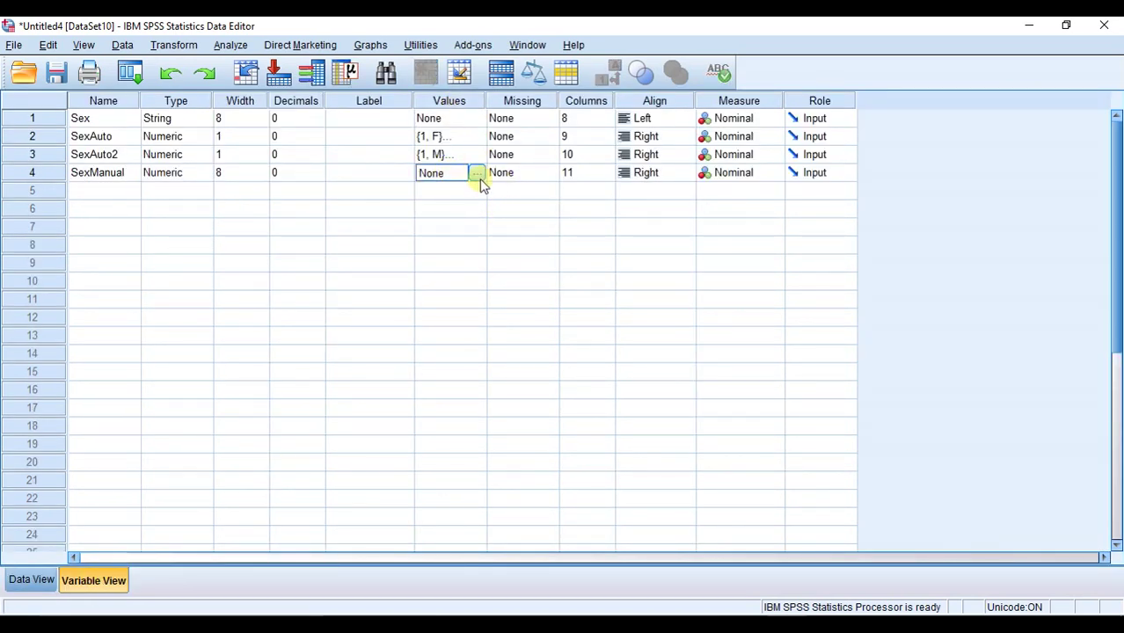
{"action": "left_click", "coordinate": [477, 176]}
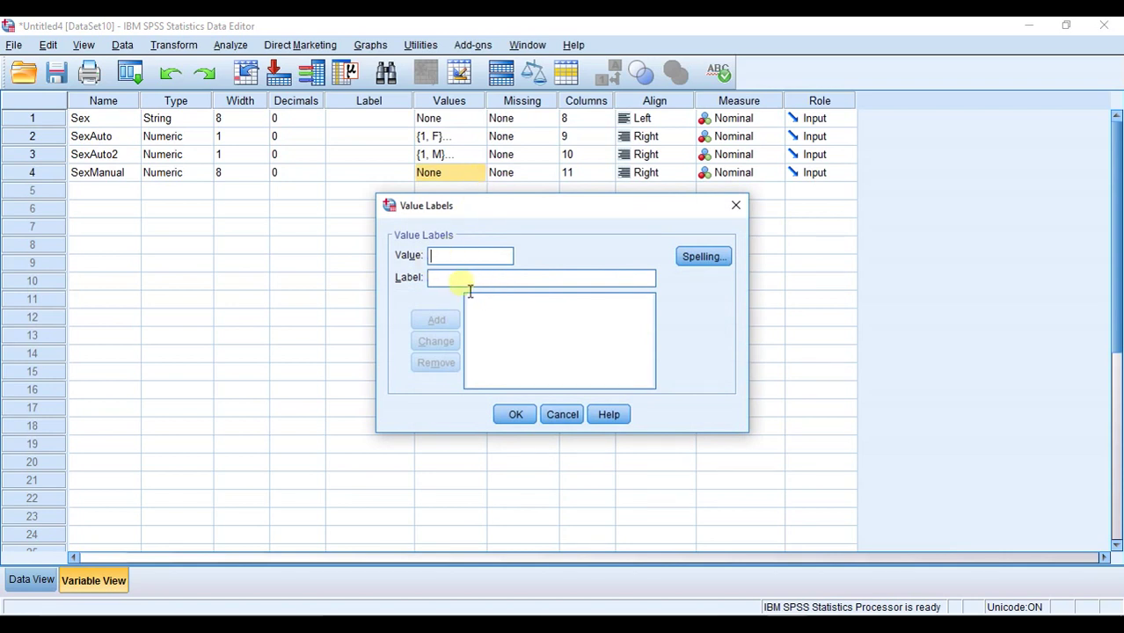
{"action": "type", "text": "mal"}
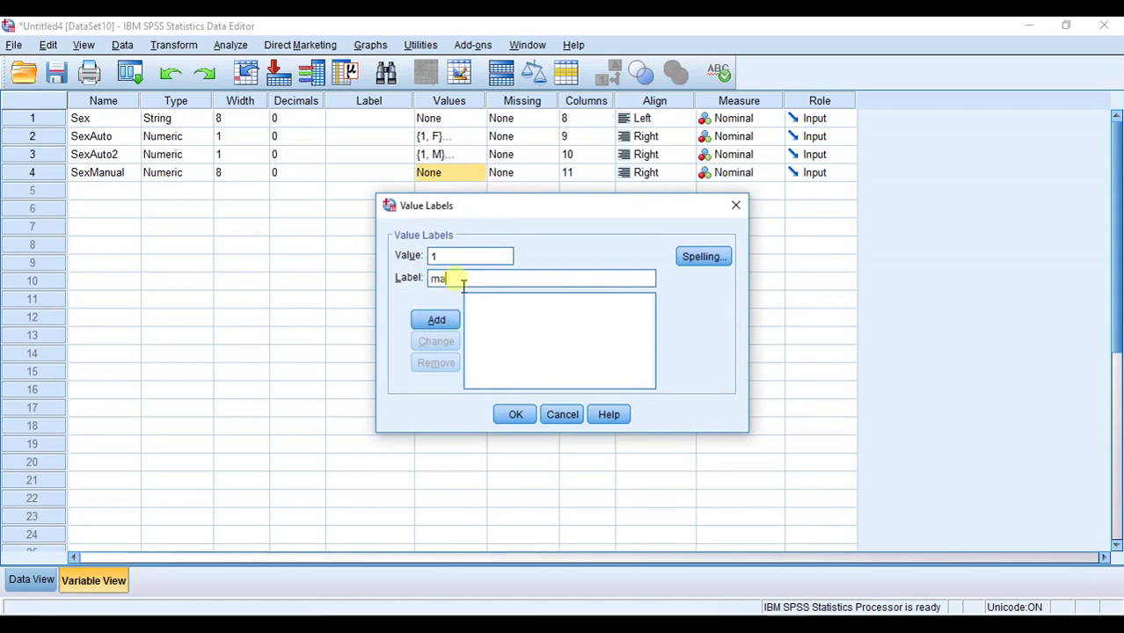
{"action": "type", "text": "e"}
{"action": "key", "text": "Return"}
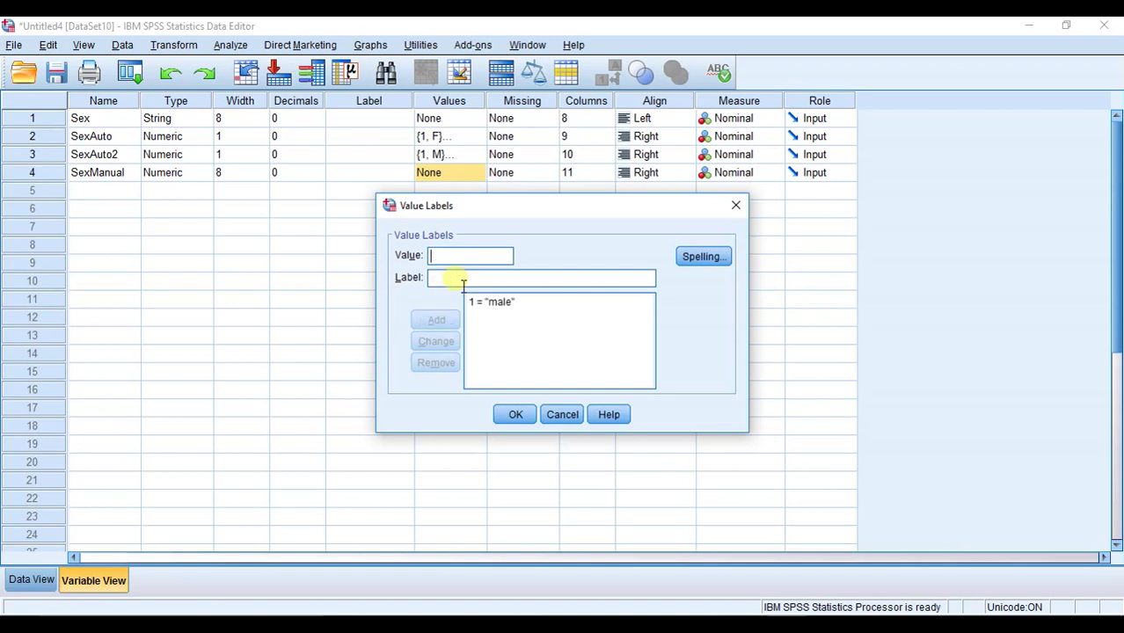
{"action": "type", "text": "fema"}
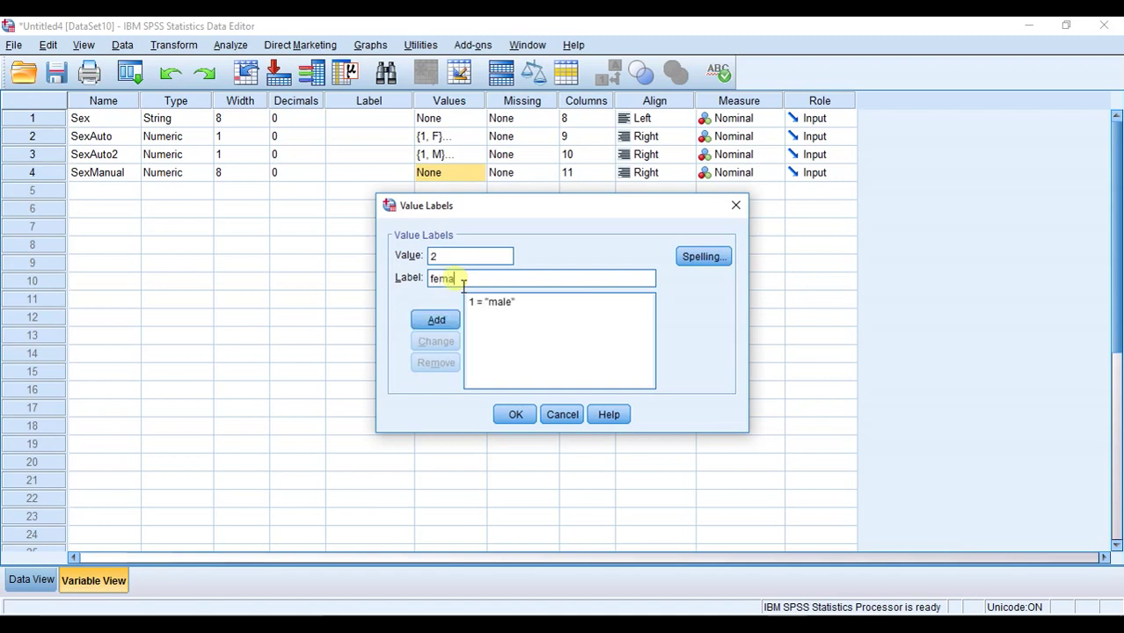
{"action": "type", "text": "le"}
{"action": "key", "text": "Return"}
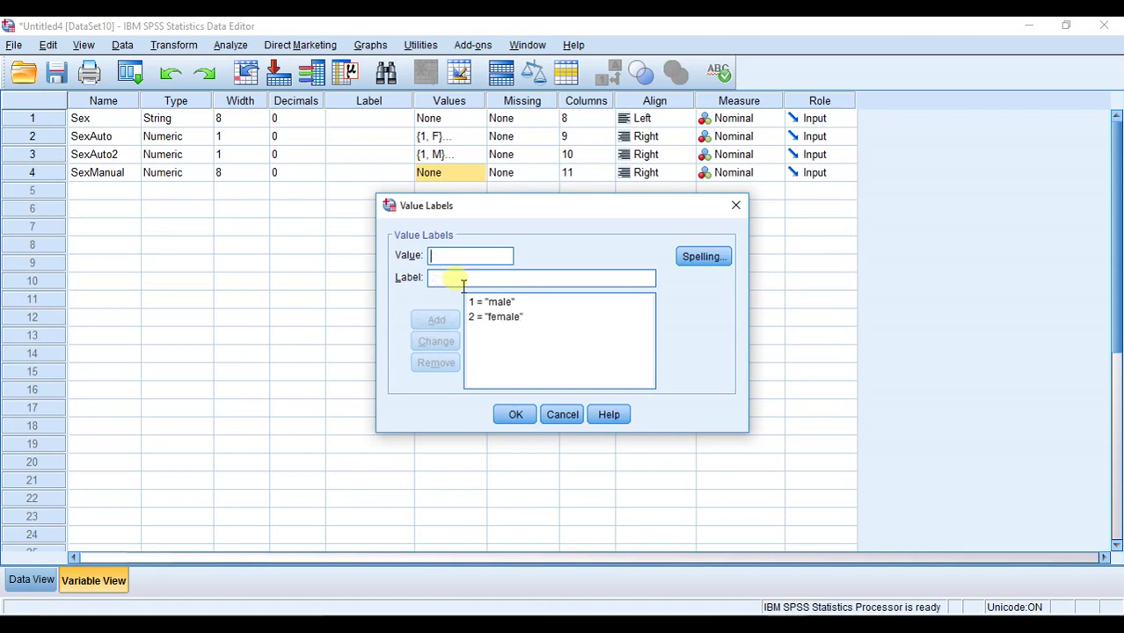
{"action": "left_click", "coordinate": [517, 416]}
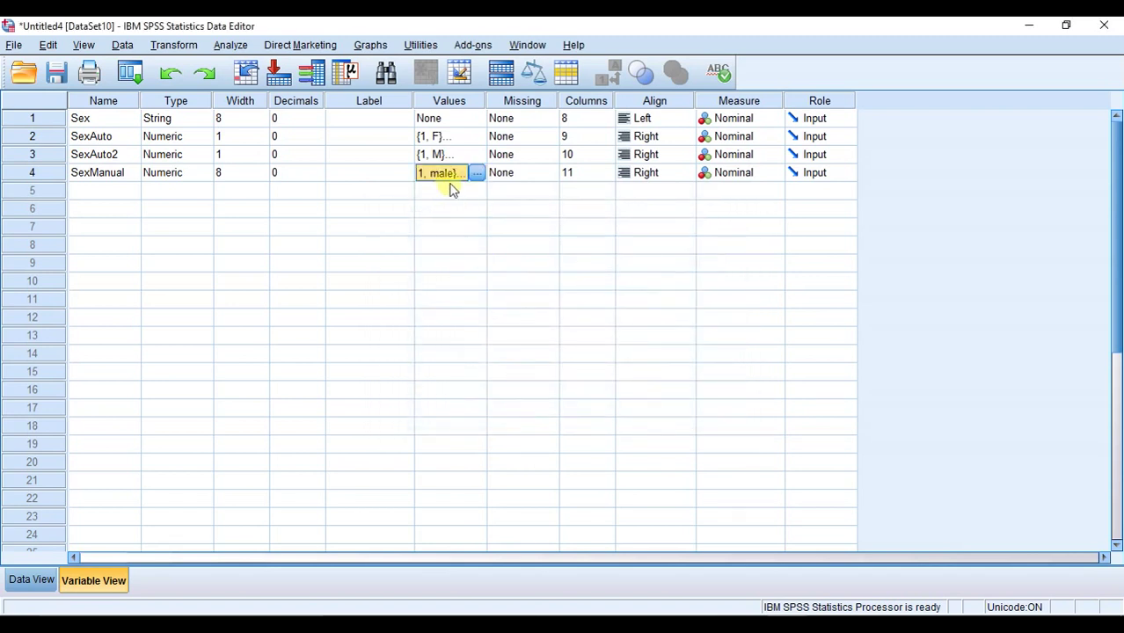
Return to Data View, briefly display value labels, then switch back to numeric codes.
{"action": "left_click", "coordinate": [32, 582]}
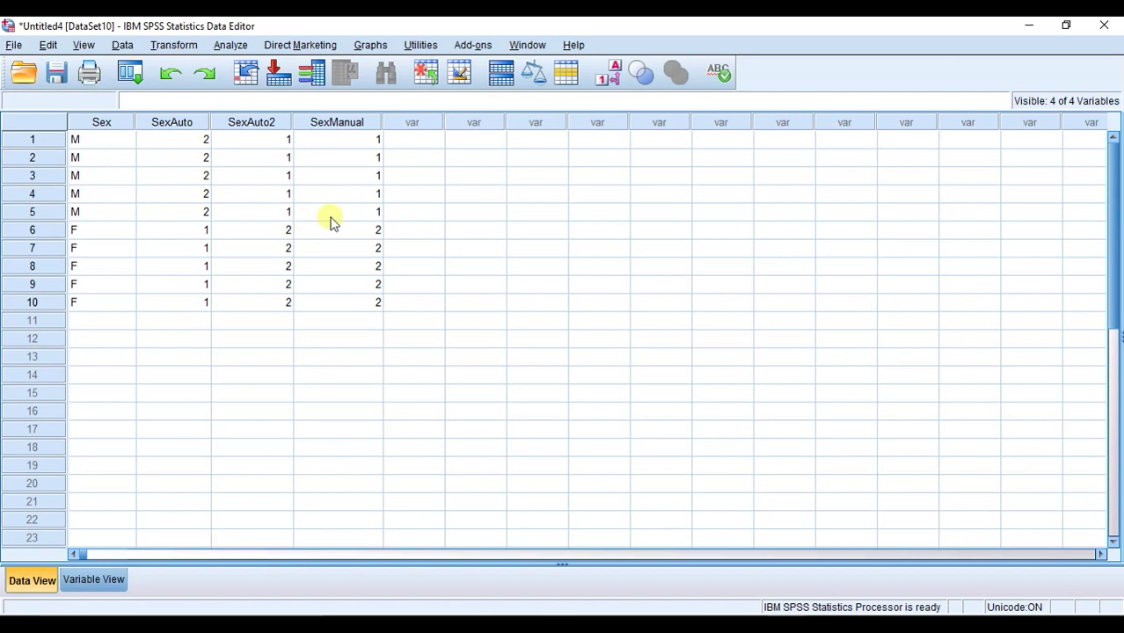
{"action": "left_click", "coordinate": [93, 47]}
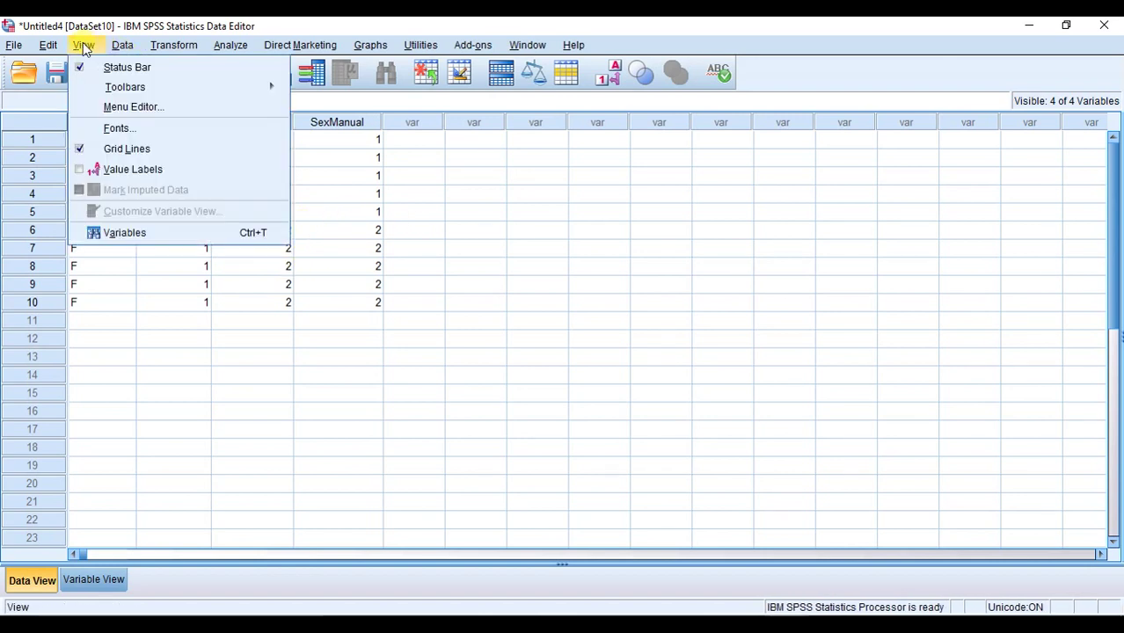
{"action": "left_click", "coordinate": [140, 174]}
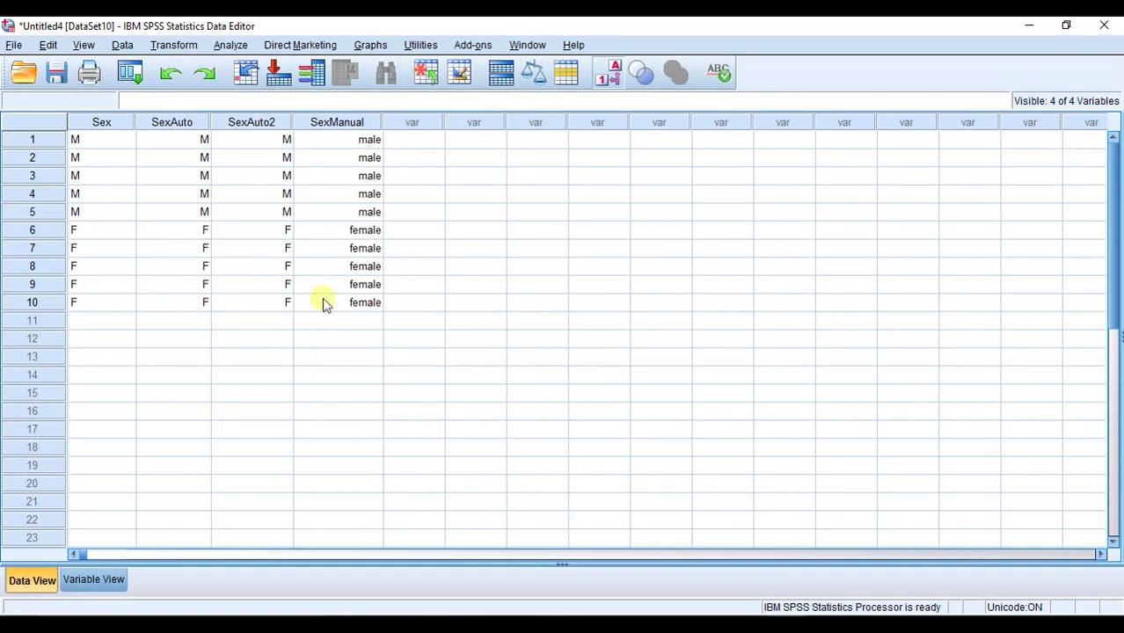
{"action": "left_click", "coordinate": [83, 45]}
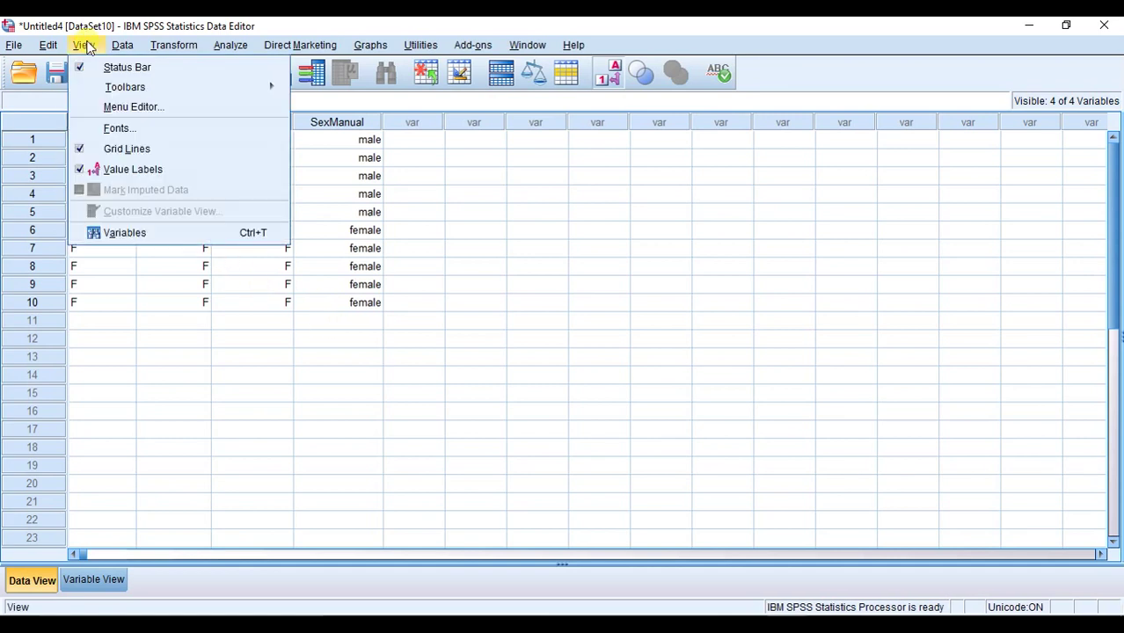
{"action": "left_click", "coordinate": [128, 169]}
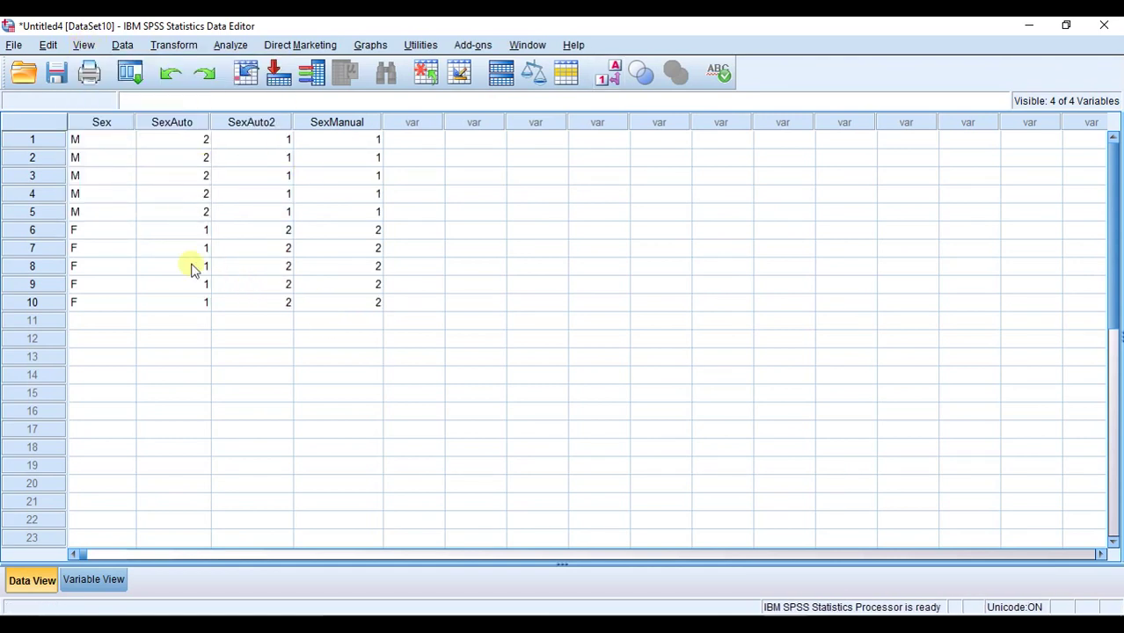